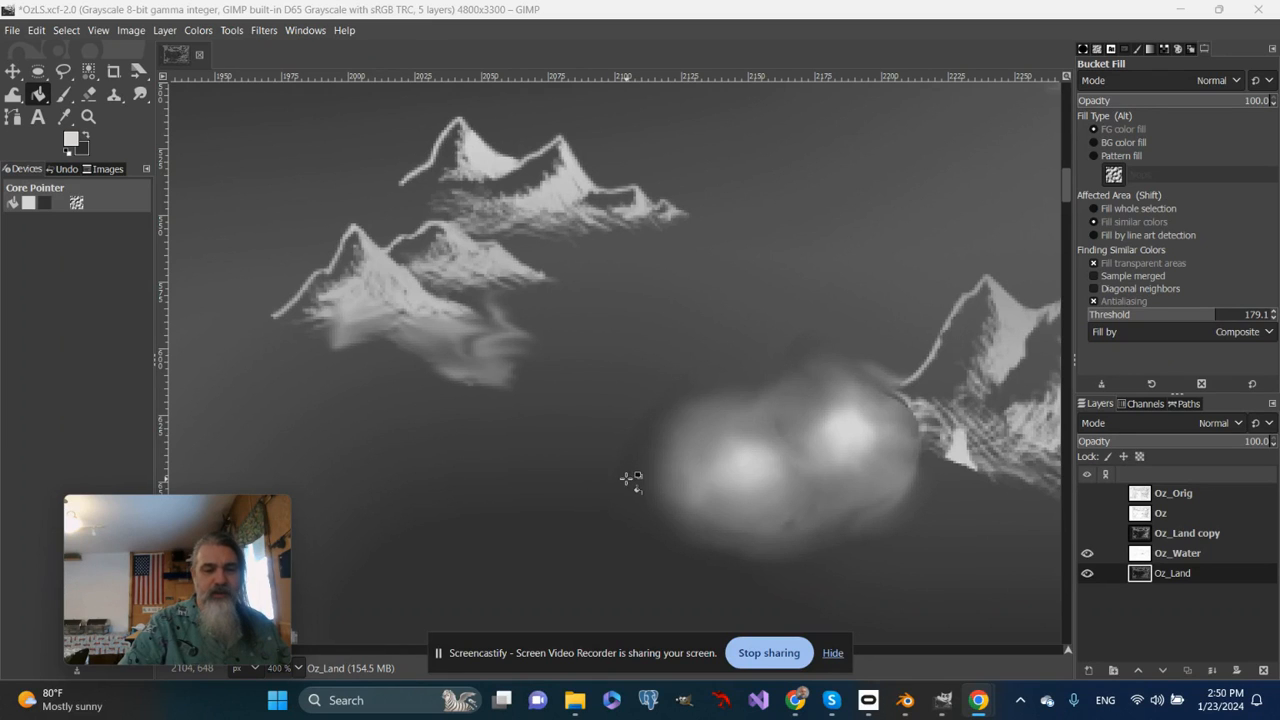
Outline the two-peaked mountain just below the winding river on Oz_Land with a closed freehand selection
{"action": "left_click_drag", "start_coordinate": [398, 381], "coordinate": [775, 476]}
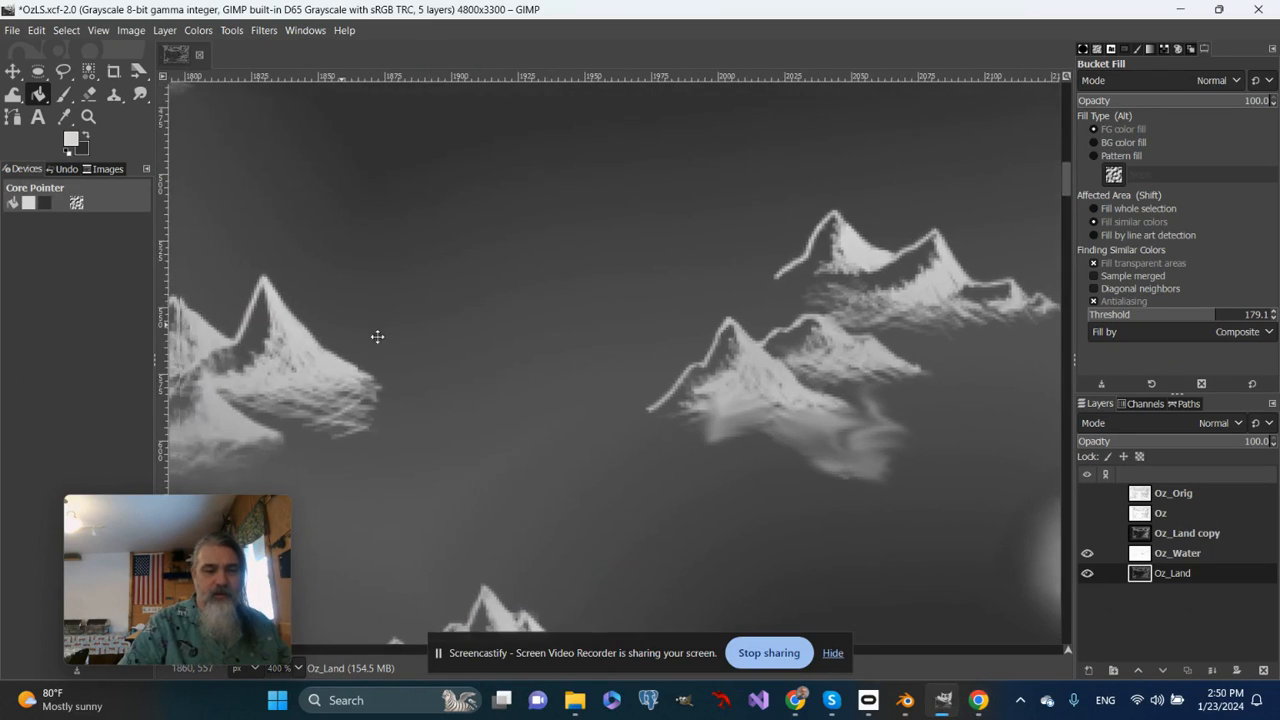
{"action": "left_click_drag", "start_coordinate": [374, 337], "coordinate": [851, 417]}
{"action": "mouse_move", "coordinate": [391, 314]}
{"action": "left_mouse_down"}
{"action": "mouse_move", "coordinate": [797, 428]}
{"action": "mouse_move", "coordinate": [603, 369]}
{"action": "mouse_move", "coordinate": [818, 392]}
{"action": "left_mouse_up"}
{"action": "mouse_move", "coordinate": [477, 369]}
{"action": "left_mouse_down"}
{"action": "mouse_move", "coordinate": [711, 366]}
{"action": "mouse_move", "coordinate": [770, 414]}
{"action": "left_mouse_up"}
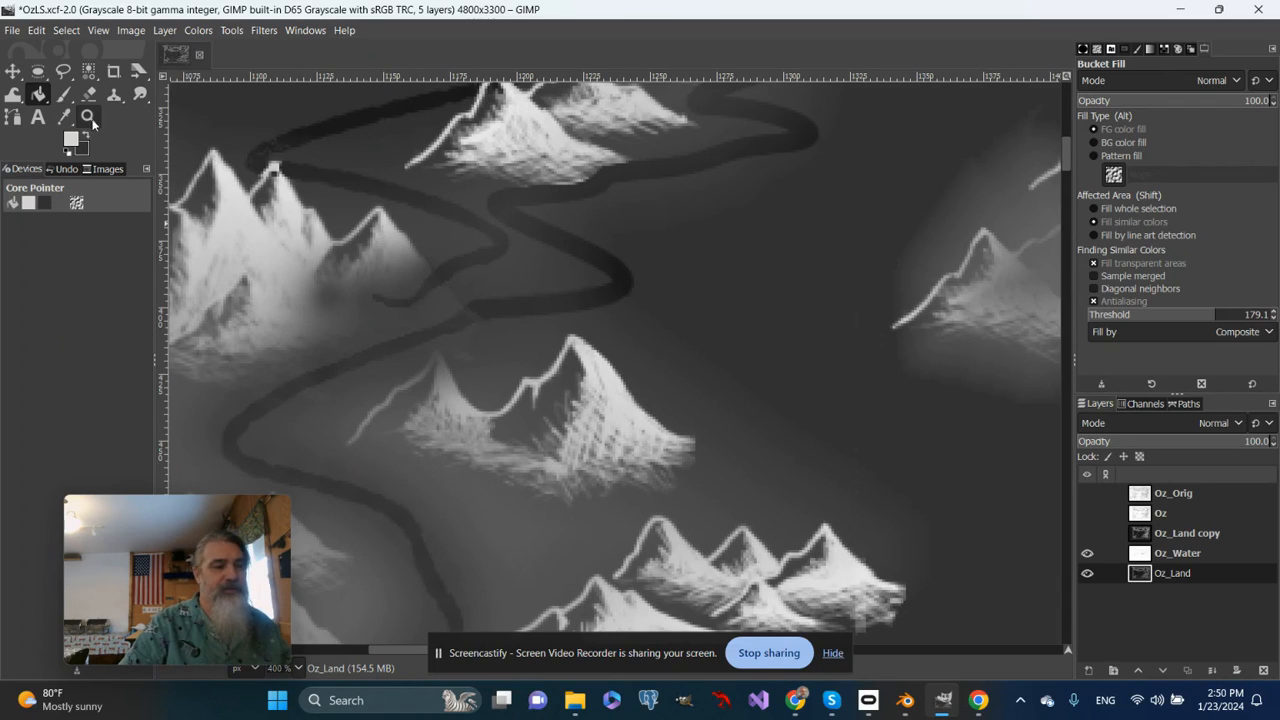
{"action": "left_click", "coordinate": [62, 73]}
{"action": "mouse_move", "coordinate": [340, 429]}
{"action": "left_mouse_down"}
{"action": "mouse_move", "coordinate": [424, 356]}
{"action": "mouse_move", "coordinate": [440, 351]}
{"action": "mouse_move", "coordinate": [485, 394]}
{"action": "mouse_move", "coordinate": [577, 326]}
{"action": "mouse_move", "coordinate": [607, 335]}
{"action": "mouse_move", "coordinate": [707, 440]}
{"action": "mouse_move", "coordinate": [674, 492]}
{"action": "mouse_move", "coordinate": [583, 505]}
{"action": "left_mouse_up"}
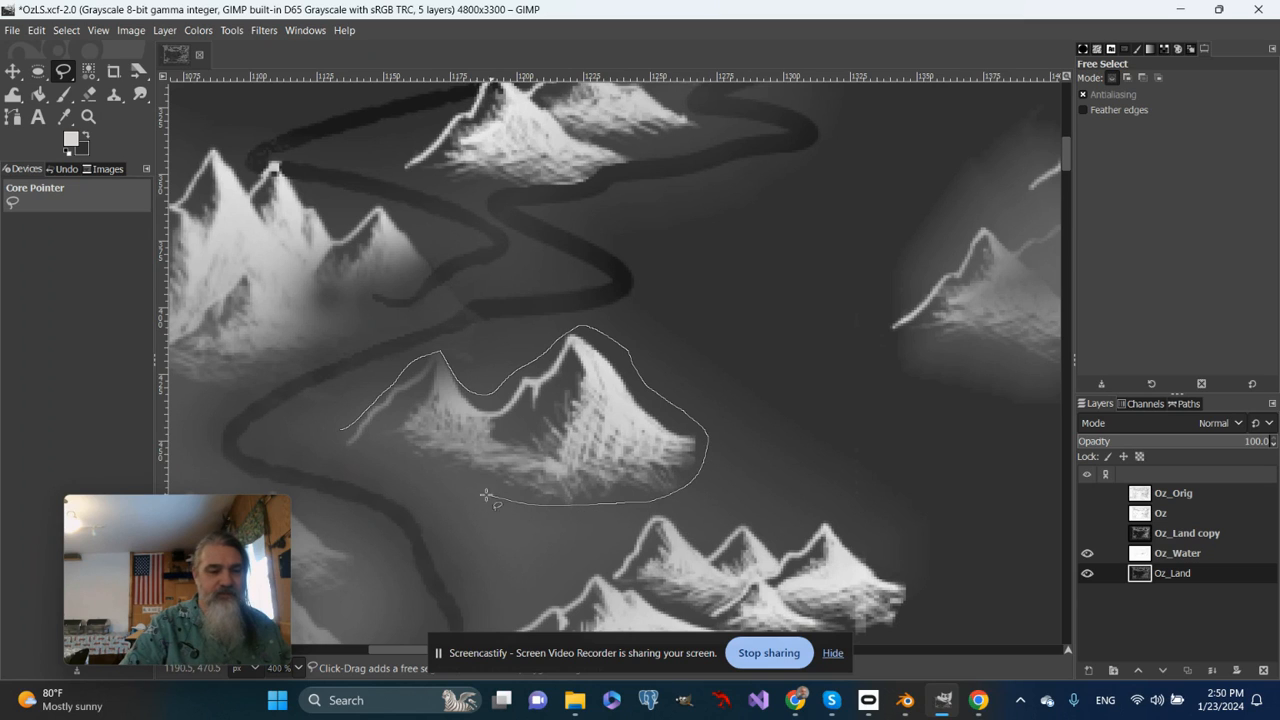
{"action": "left_click_drag", "start_coordinate": [486, 495], "coordinate": [377, 467]}
{"action": "left_click_drag", "start_coordinate": [345, 426], "coordinate": [345, 427]}
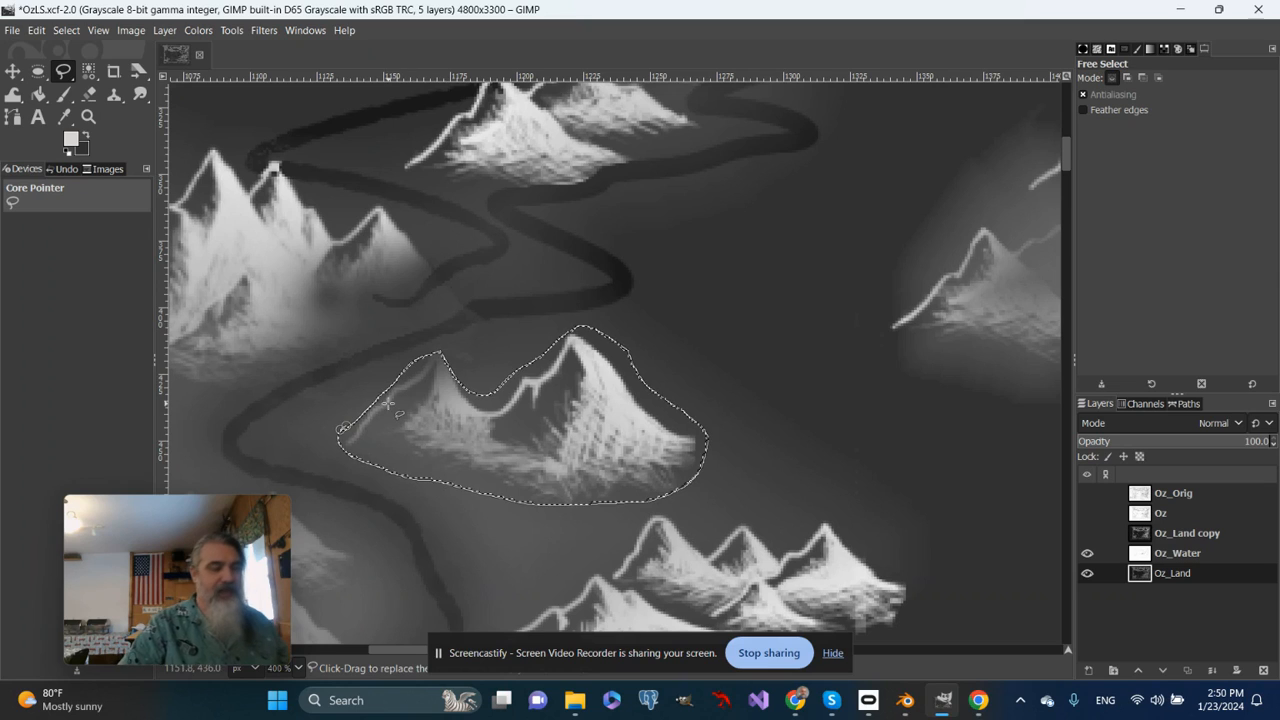
Try shearing the selected two-peaked mountain with a shear magnitude of 6, and undo it
{"action": "left_click", "coordinate": [138, 70]}
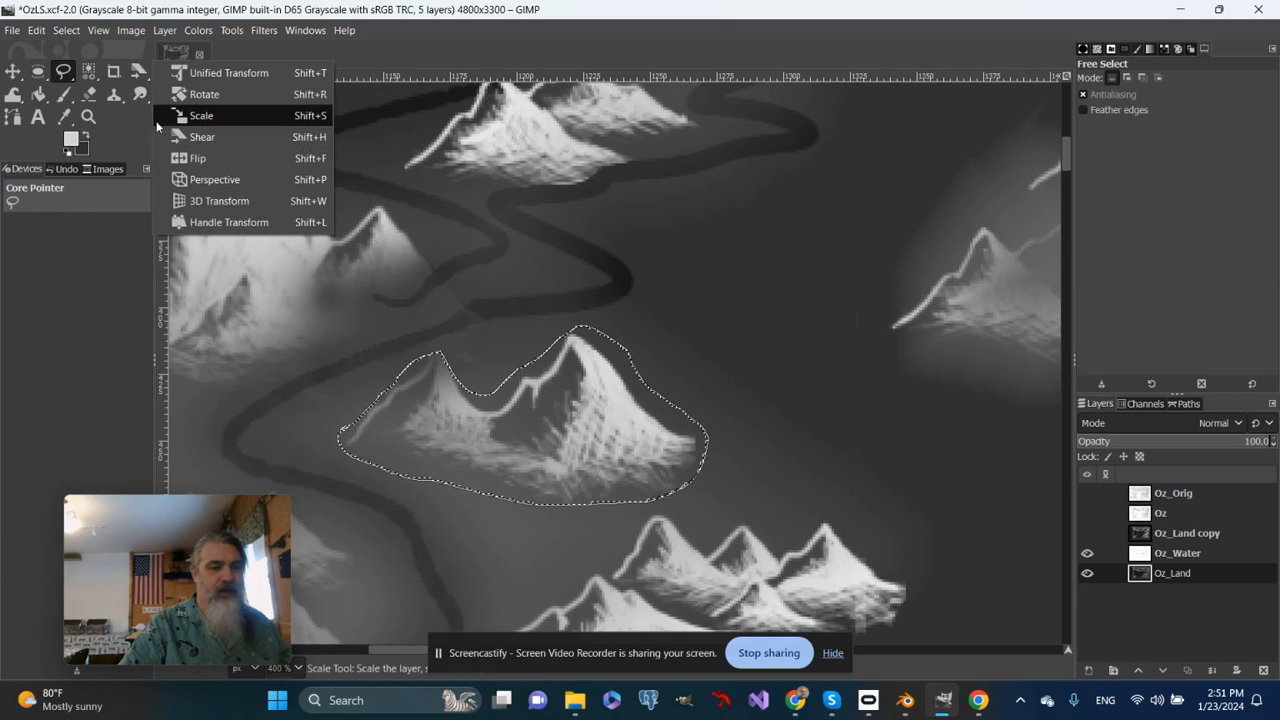
{"action": "left_click", "coordinate": [186, 137]}
{"action": "mouse_move", "coordinate": [556, 395]}
{"action": "left_mouse_down"}
{"action": "mouse_move", "coordinate": [560, 484]}
{"action": "mouse_move", "coordinate": [572, 412]}
{"action": "left_mouse_up"}
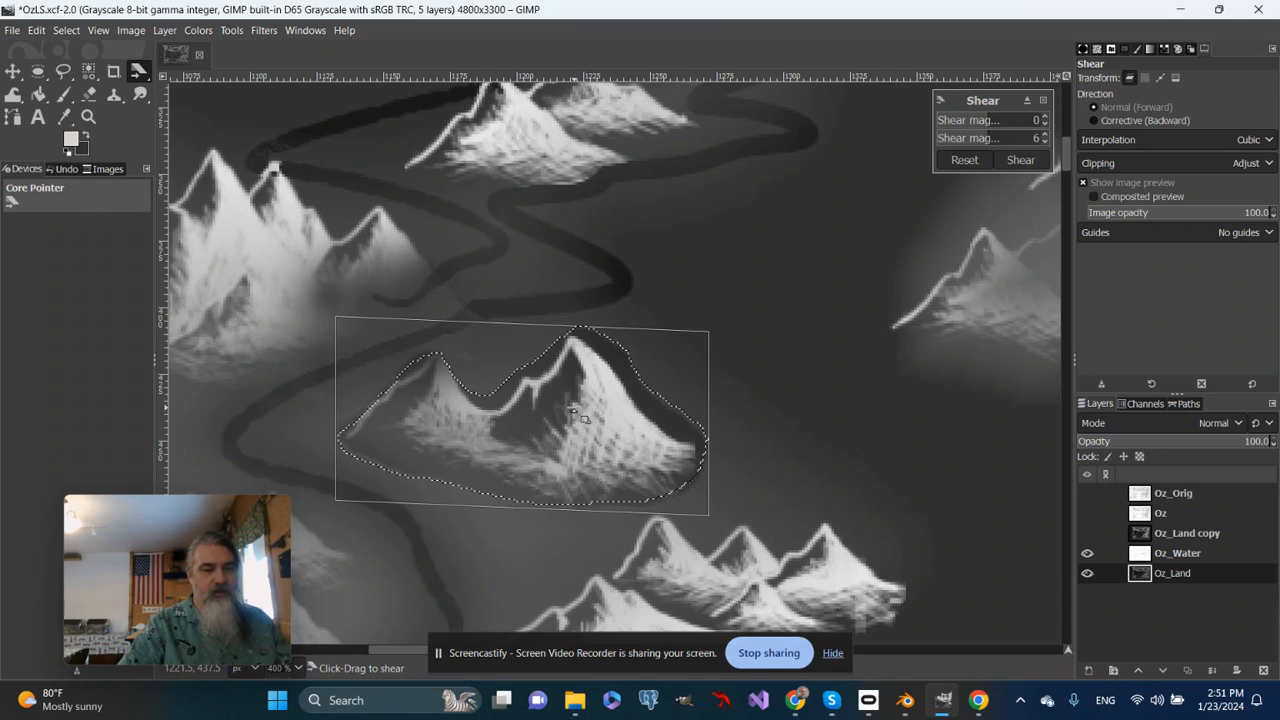
{"action": "key", "text": "Return"}
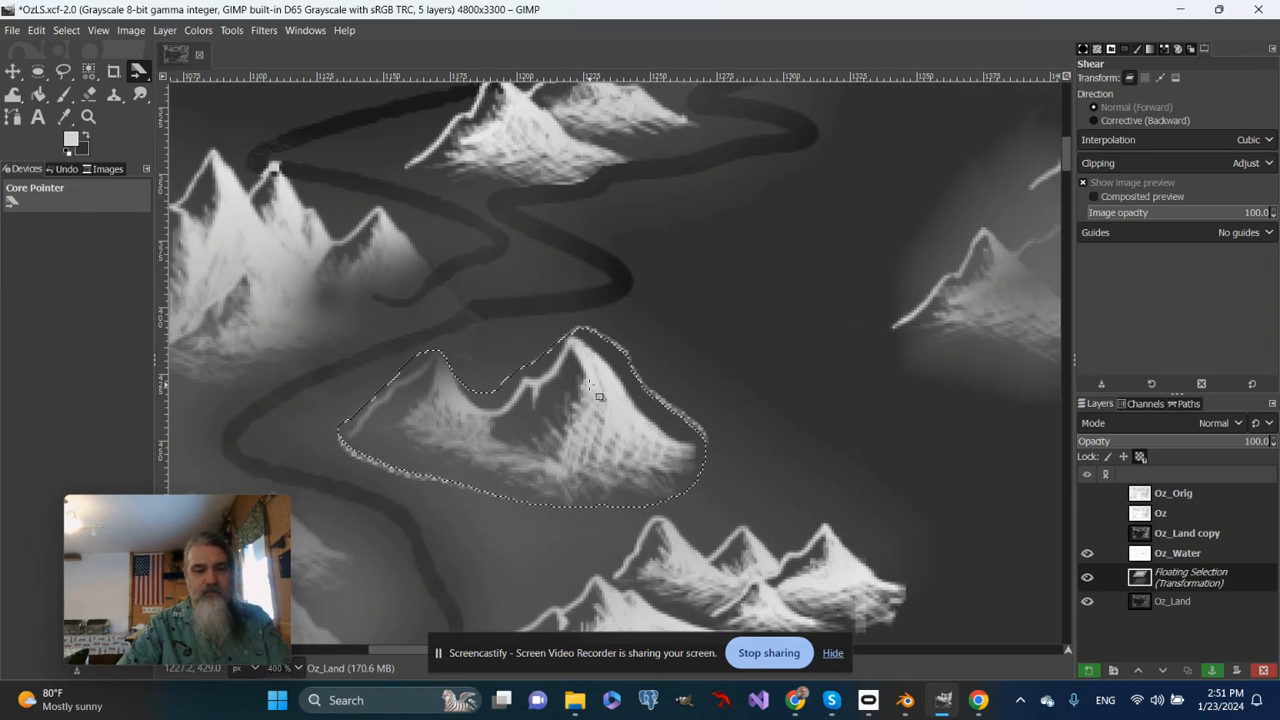
{"action": "key", "text": "ctrl+h"}
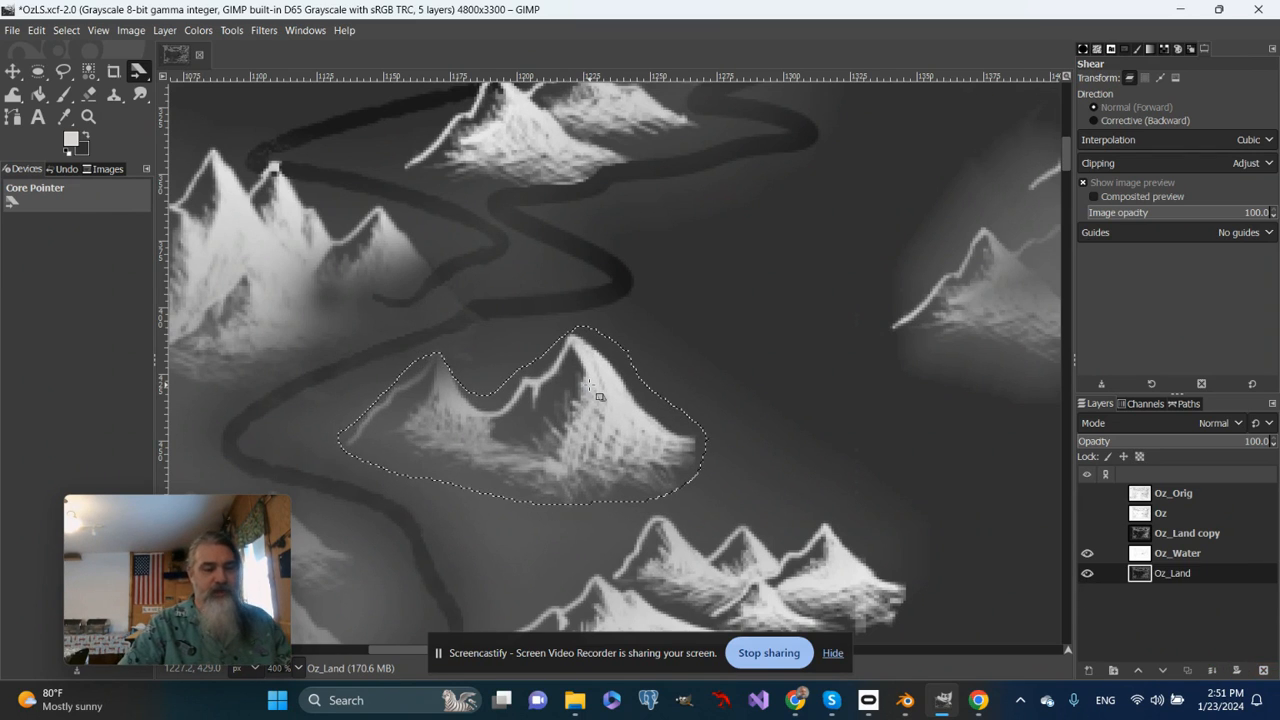
Try a perspective transform that narrows the selected mountain's right side inward, and undo it
{"action": "left_click", "coordinate": [138, 72]}
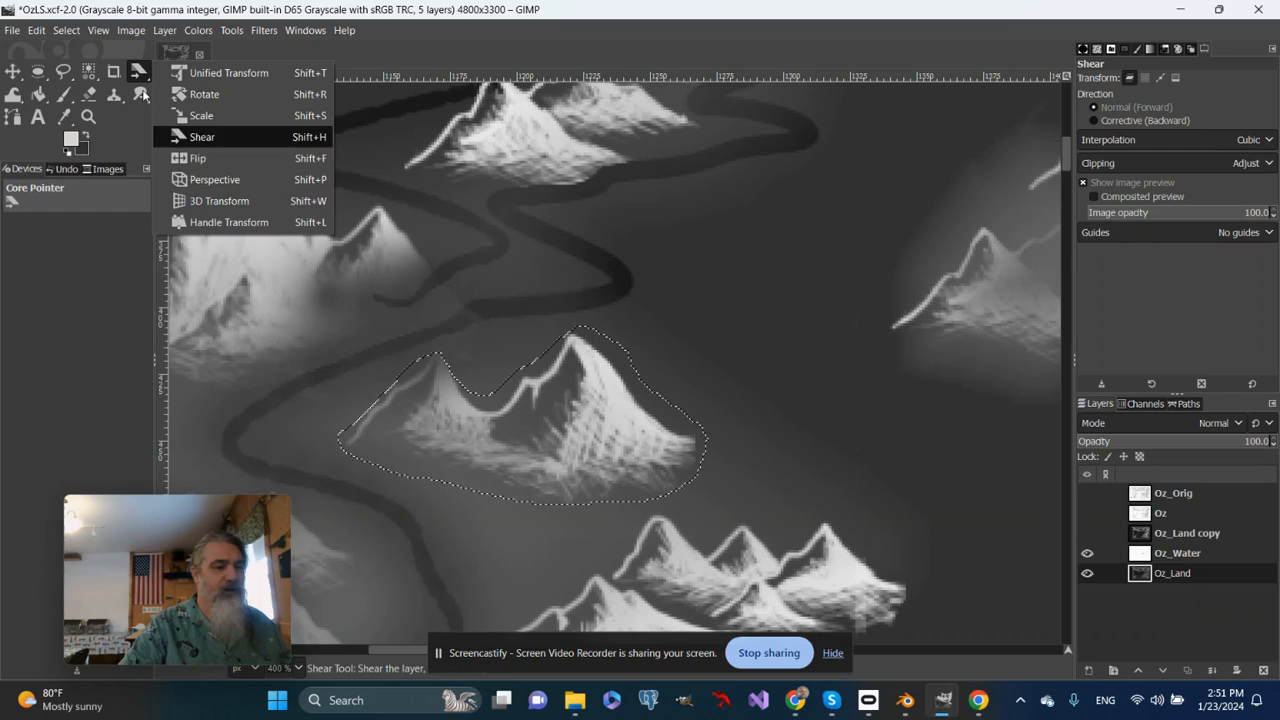
{"action": "left_click", "coordinate": [187, 178]}
{"action": "left_click_drag", "start_coordinate": [595, 378], "coordinate": [606, 488]}
{"action": "left_click_drag", "start_coordinate": [705, 506], "coordinate": [651, 467]}
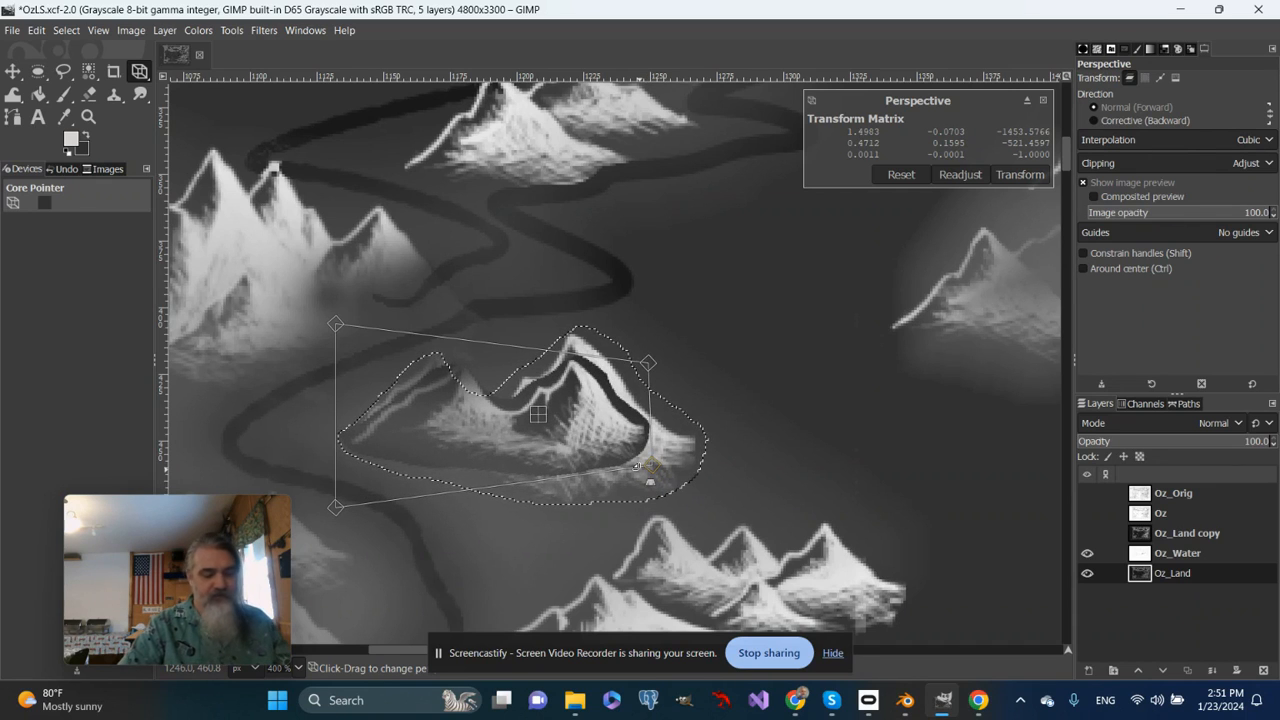
{"action": "key", "text": "Return"}
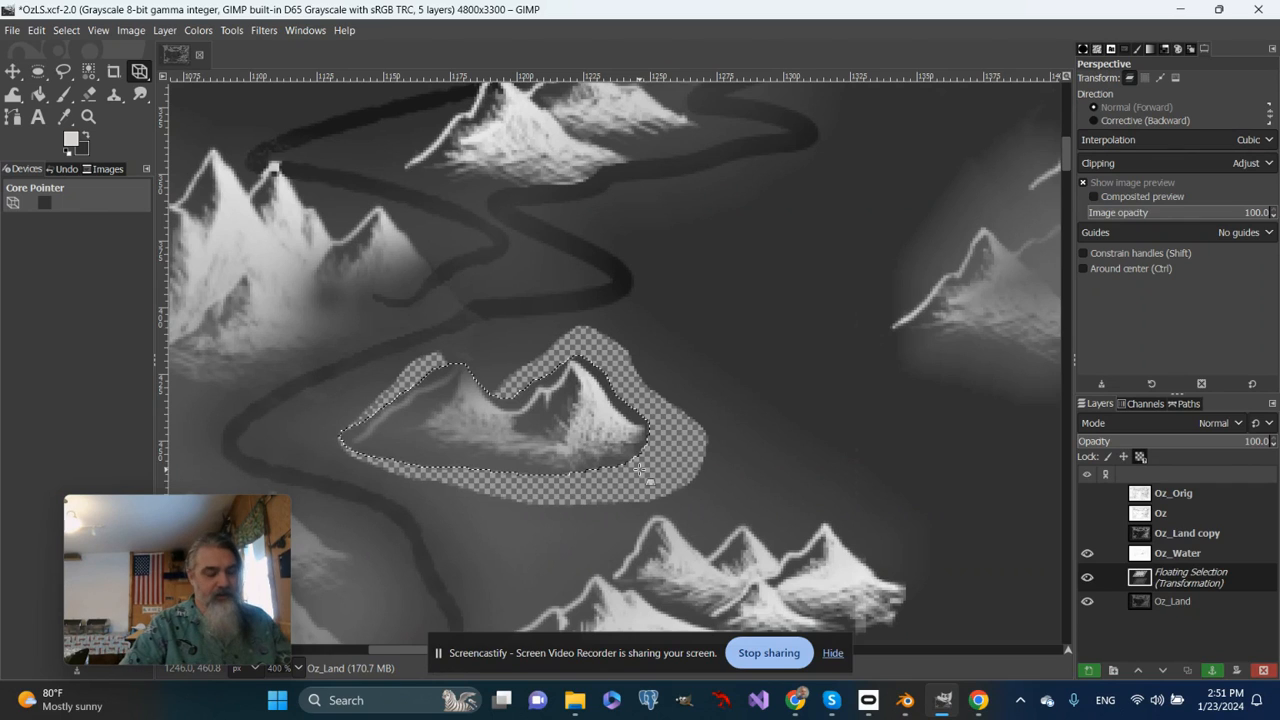
{"action": "key", "text": "ctrl+h"}
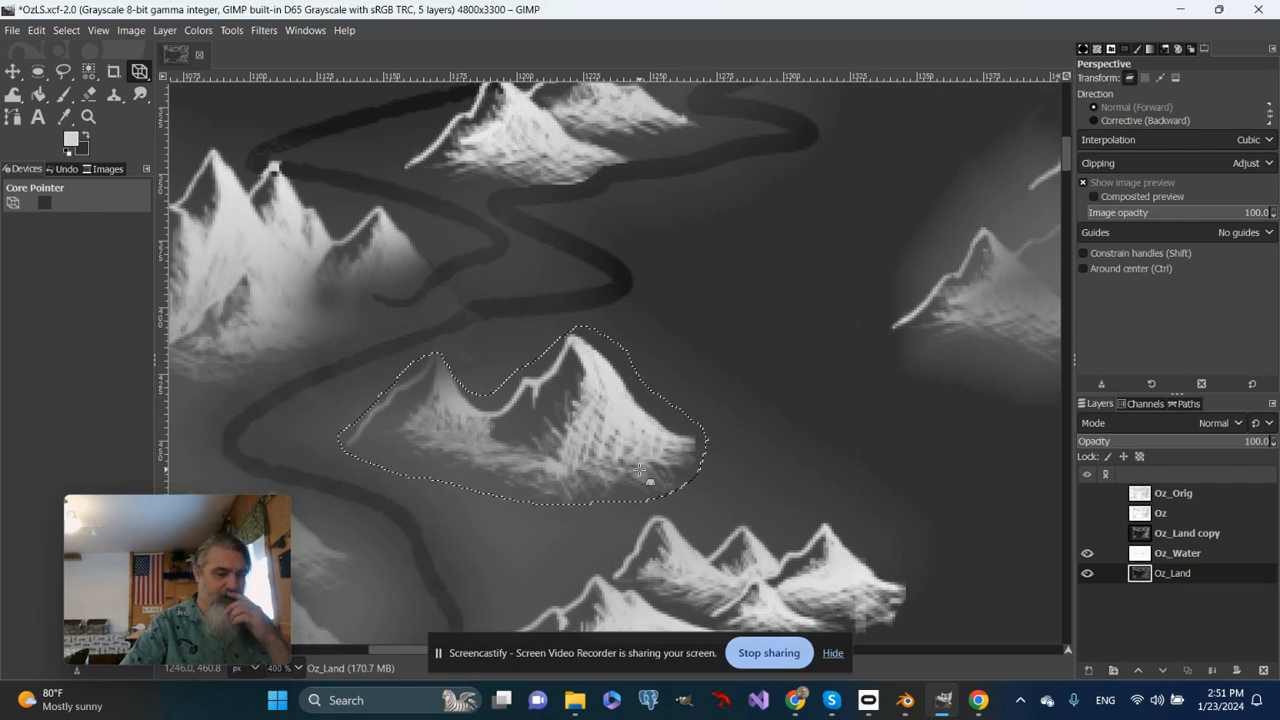
Paint a light round spot on each of the selected mountain's two peaks with the Paintbrush
{"action": "left_click", "coordinate": [64, 96]}
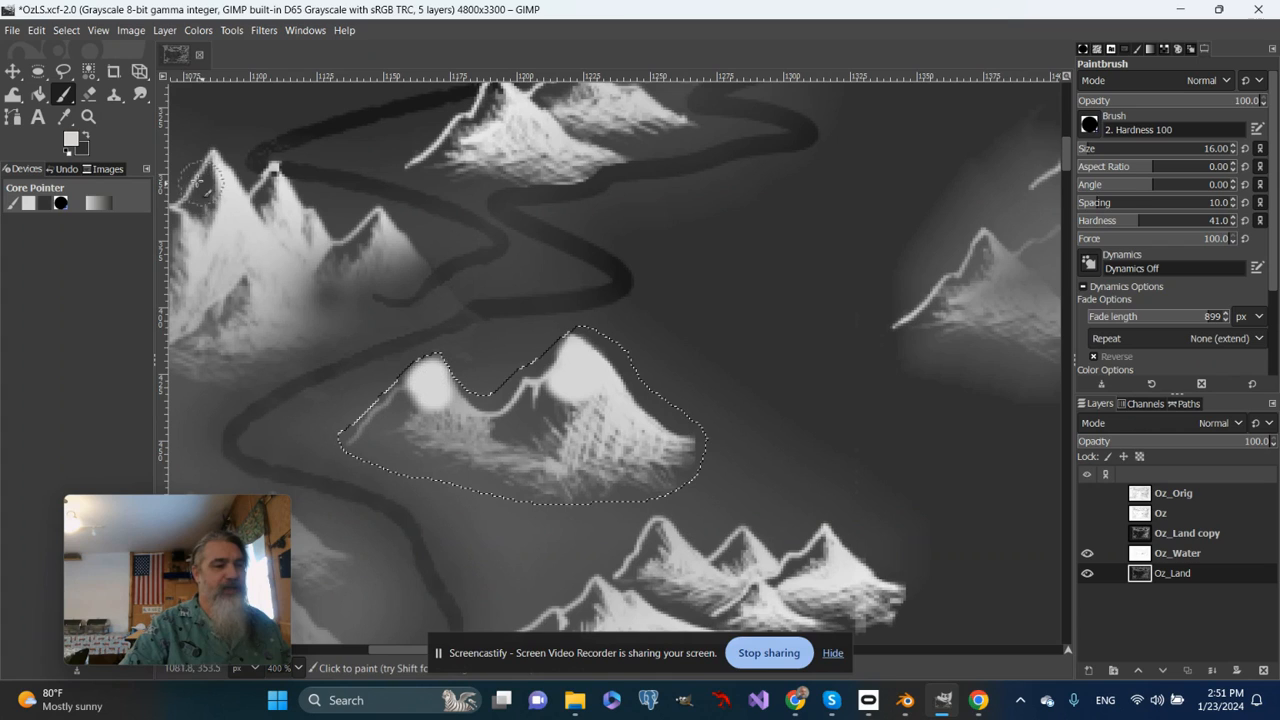
Try a free 3D Transform of the selected mountain at about X -49.48, Y -22.96, Z 92.07, and undo it
{"action": "right_click", "coordinate": [140, 71]}
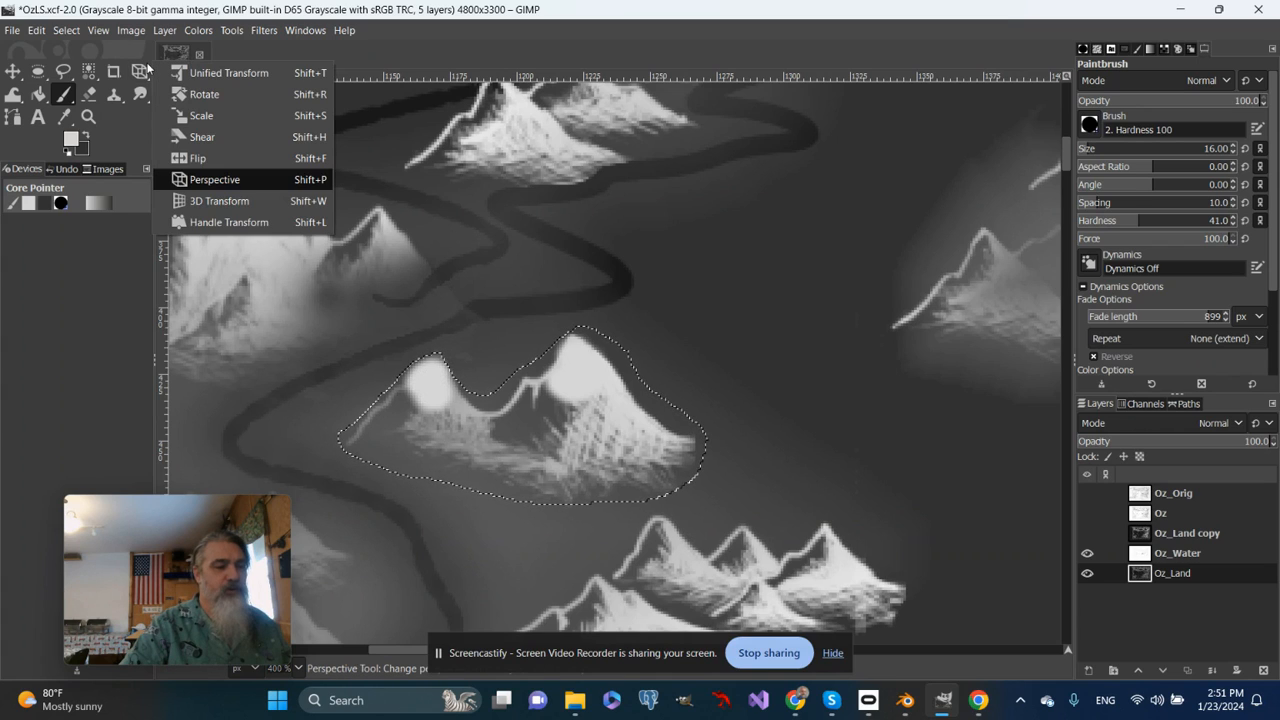
{"action": "left_click", "coordinate": [198, 202]}
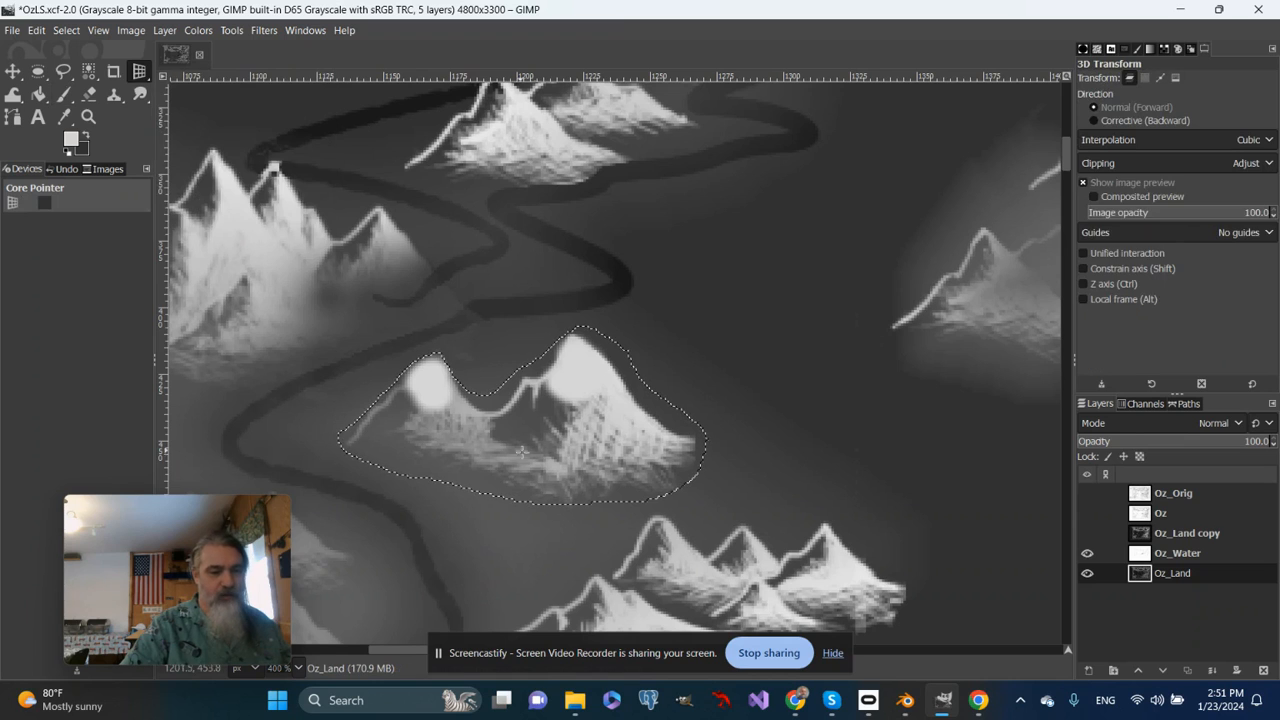
{"action": "left_click_drag", "start_coordinate": [571, 410], "coordinate": [584, 440]}
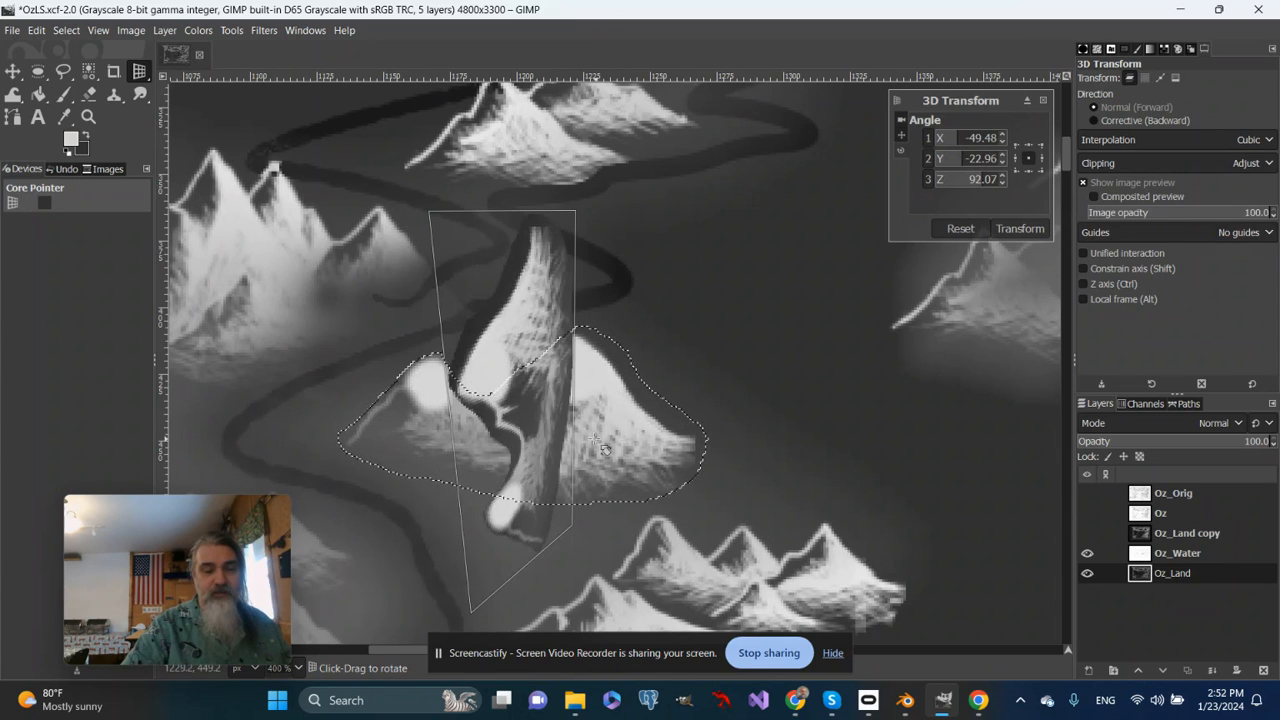
{"action": "key", "text": "Return"}
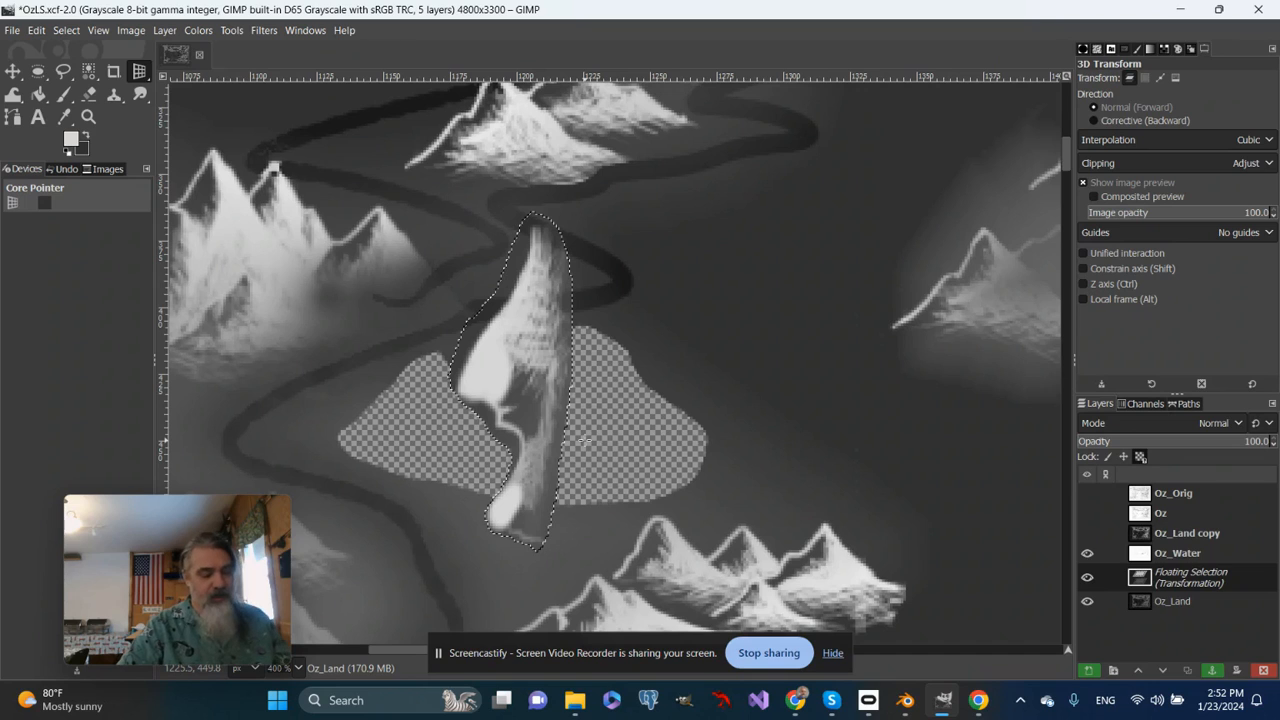
{"action": "key", "text": "ctrl+z"}
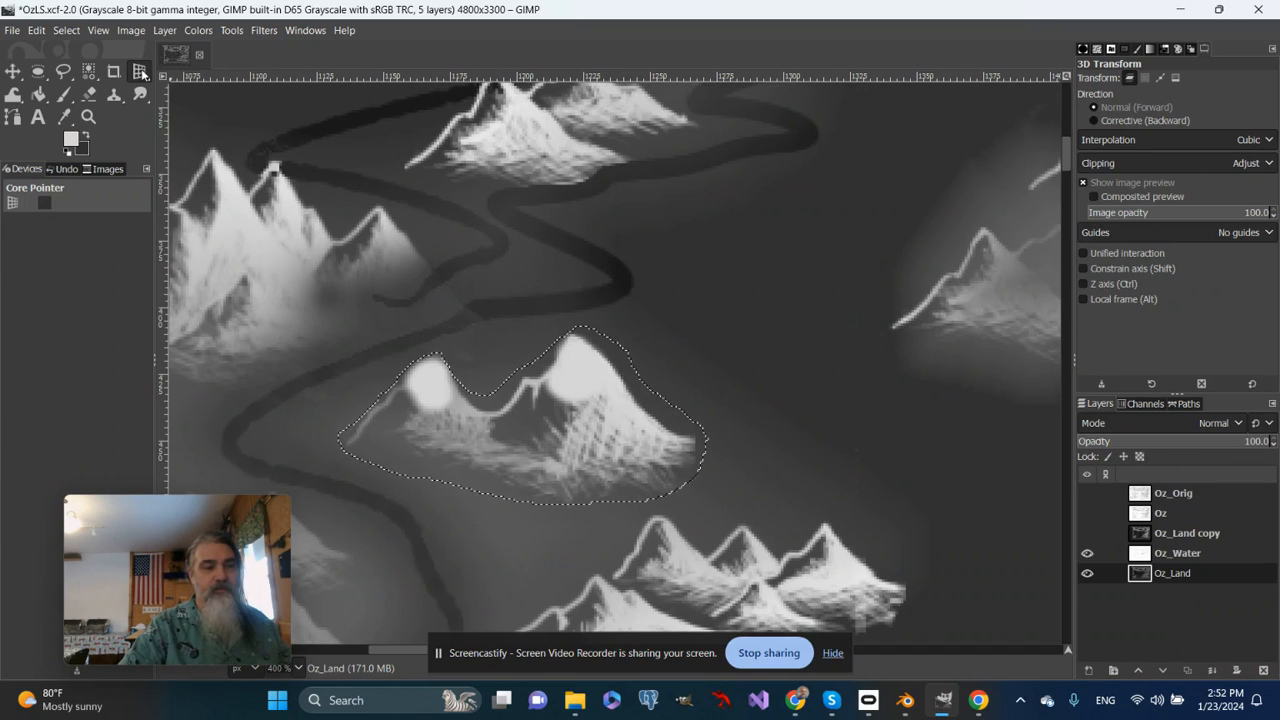
Flatten the selected mountain with a 3D Transform at X -65.11, Y 1.79 and Z 0.17
{"action": "left_click", "coordinate": [140, 71]}
{"action": "left_click", "coordinate": [819, 215]}
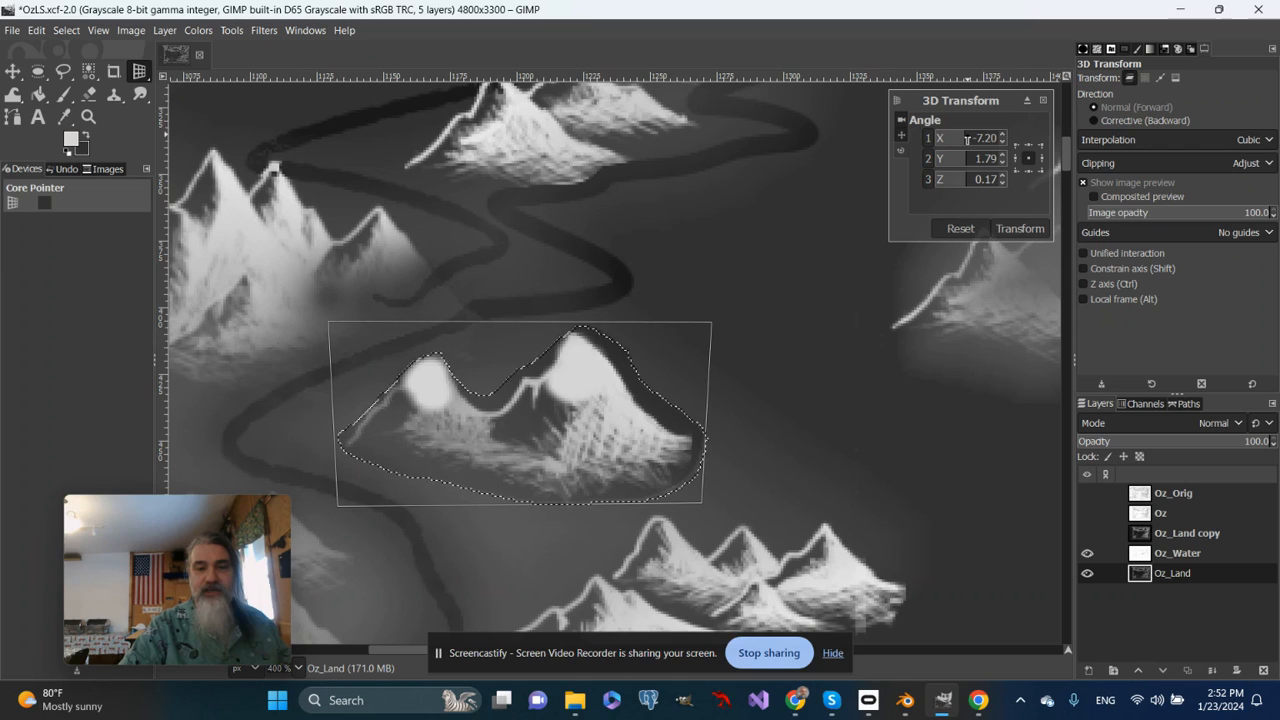
{"action": "left_click_drag", "start_coordinate": [966, 139], "coordinate": [955, 140]}
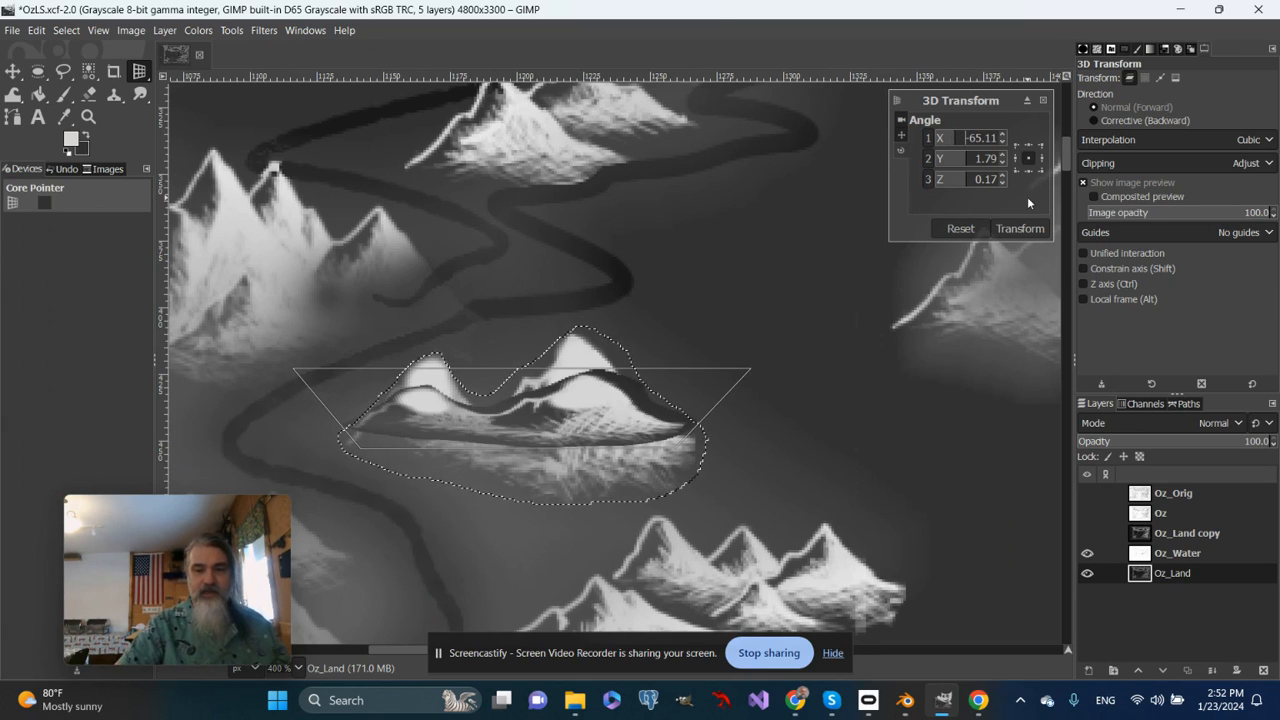
{"action": "left_click", "coordinate": [1020, 229]}
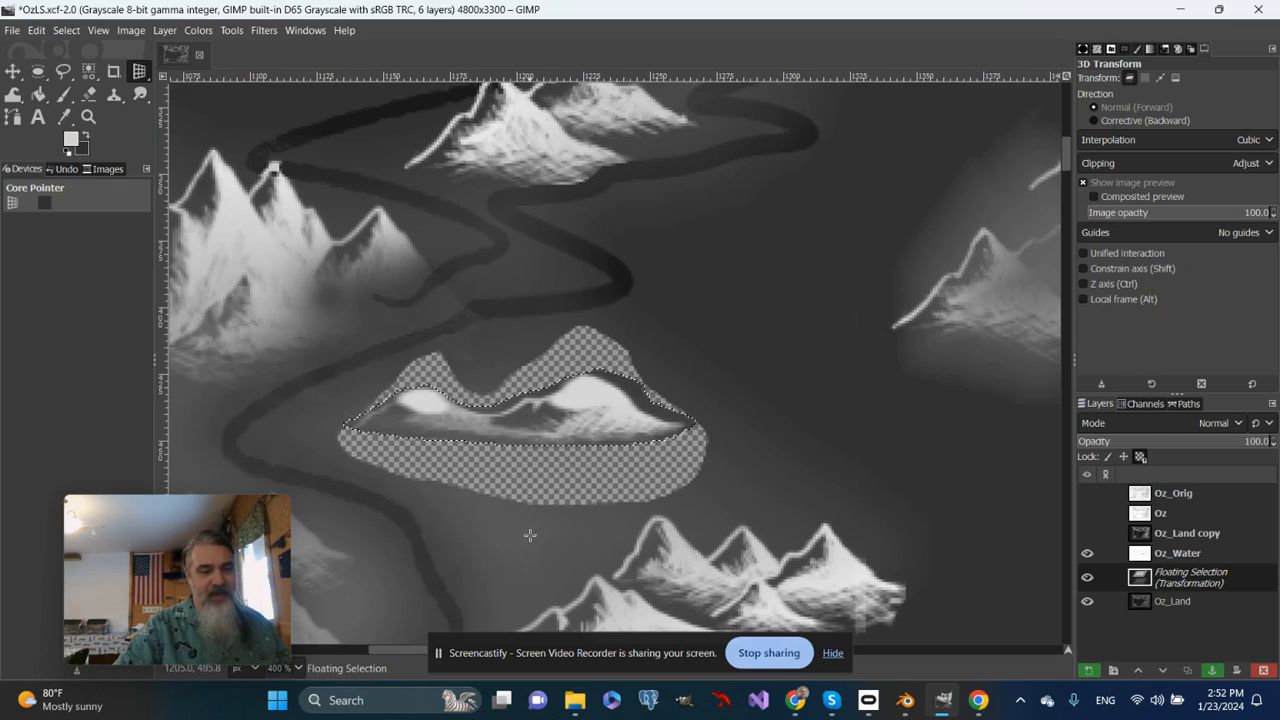
Move the flattened mountain down and slightly right within the transparent hole and copy it to the clipboard
{"action": "key", "text": "m"}
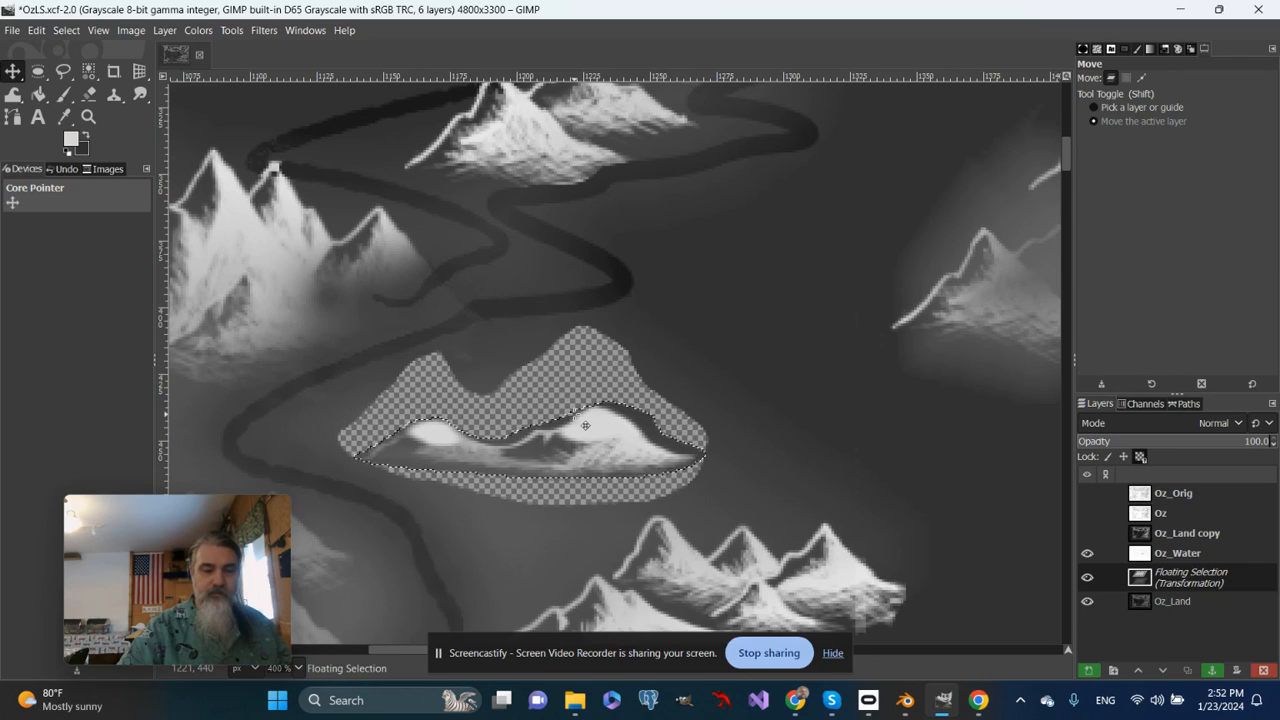
{"action": "key", "text": "Right"}
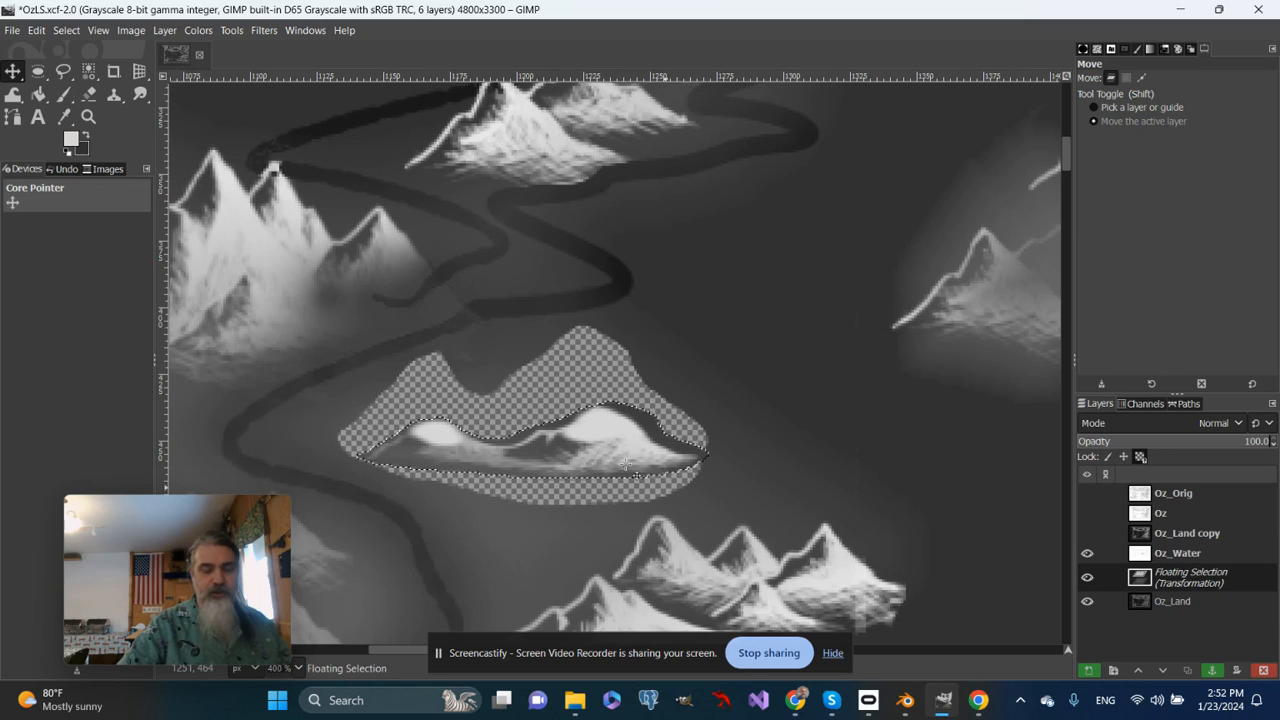
{"action": "key", "text": "ctrl"}
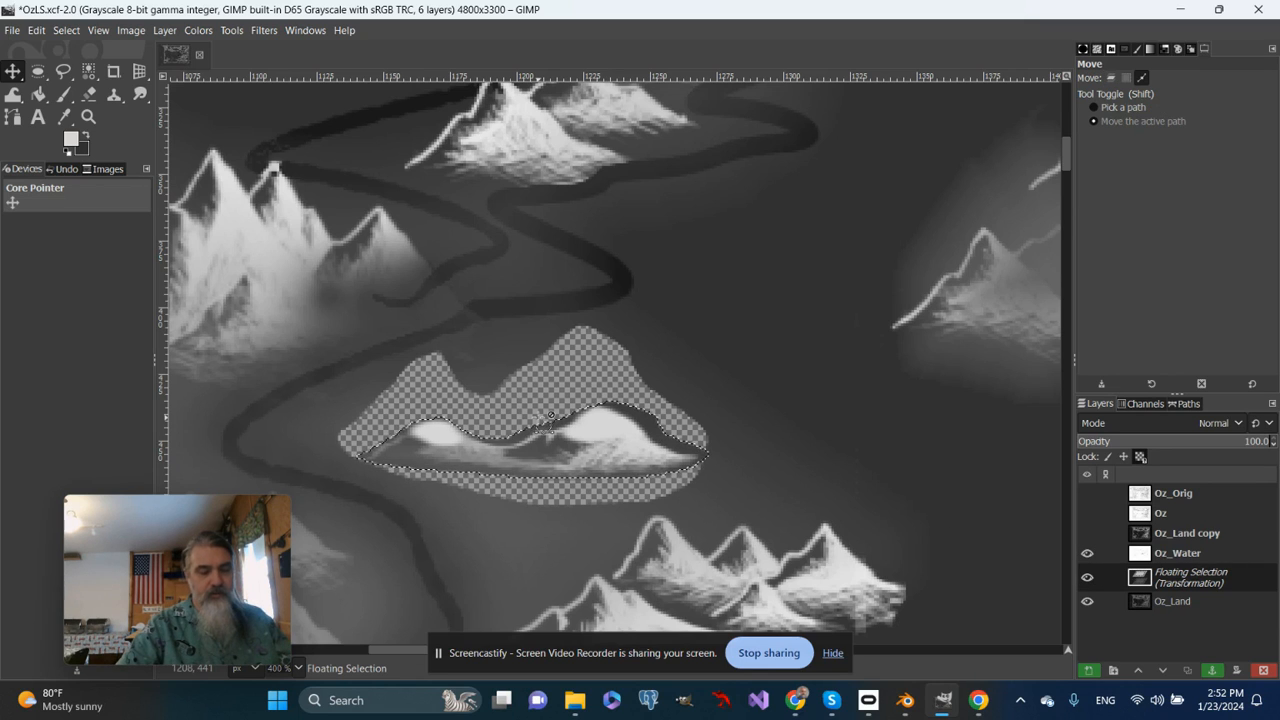
{"action": "key", "text": "ctrl+c"}
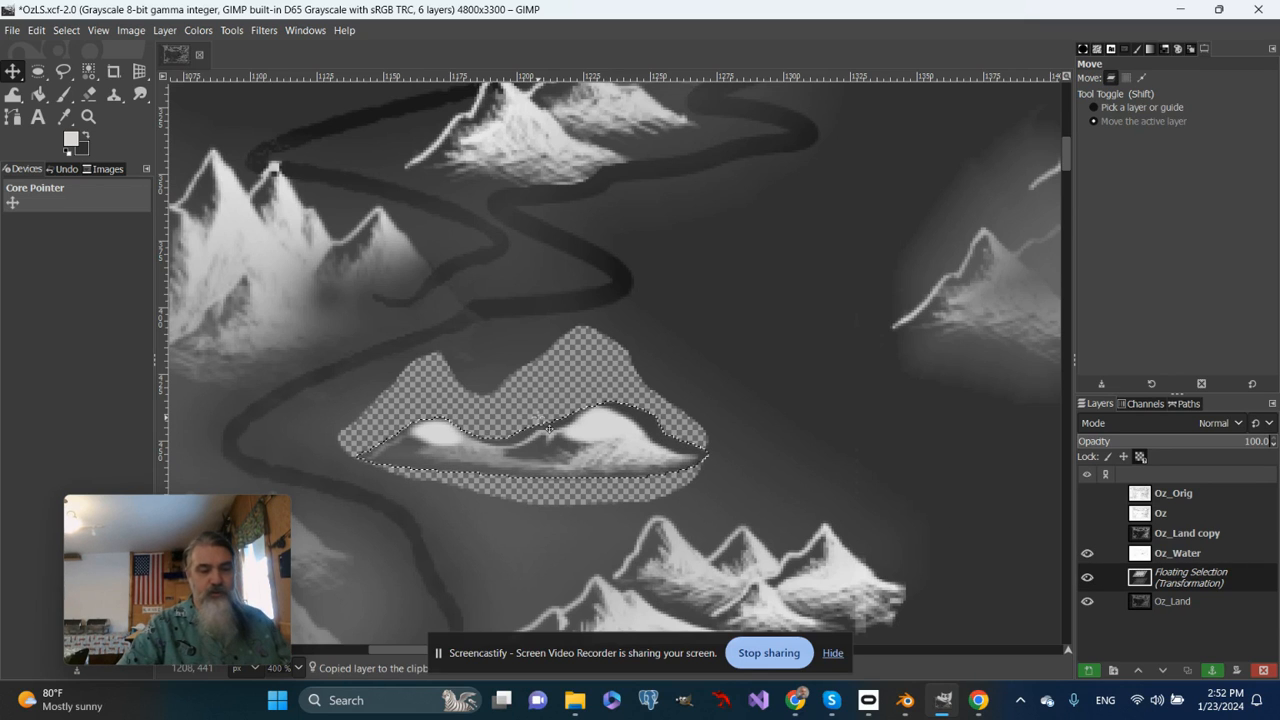
Convert the floating selection of the flattened mountain to a new layer and hide that layer
{"action": "right_click", "coordinate": [1174, 574]}
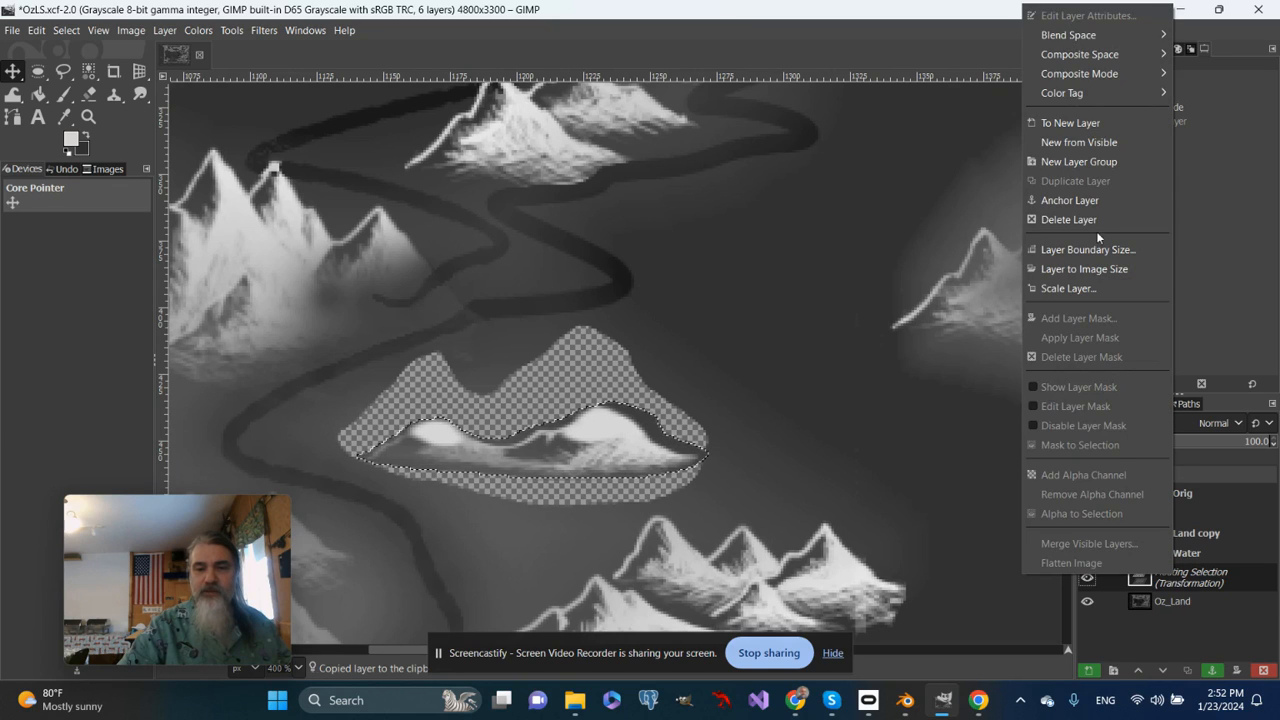
{"action": "left_click", "coordinate": [1061, 122]}
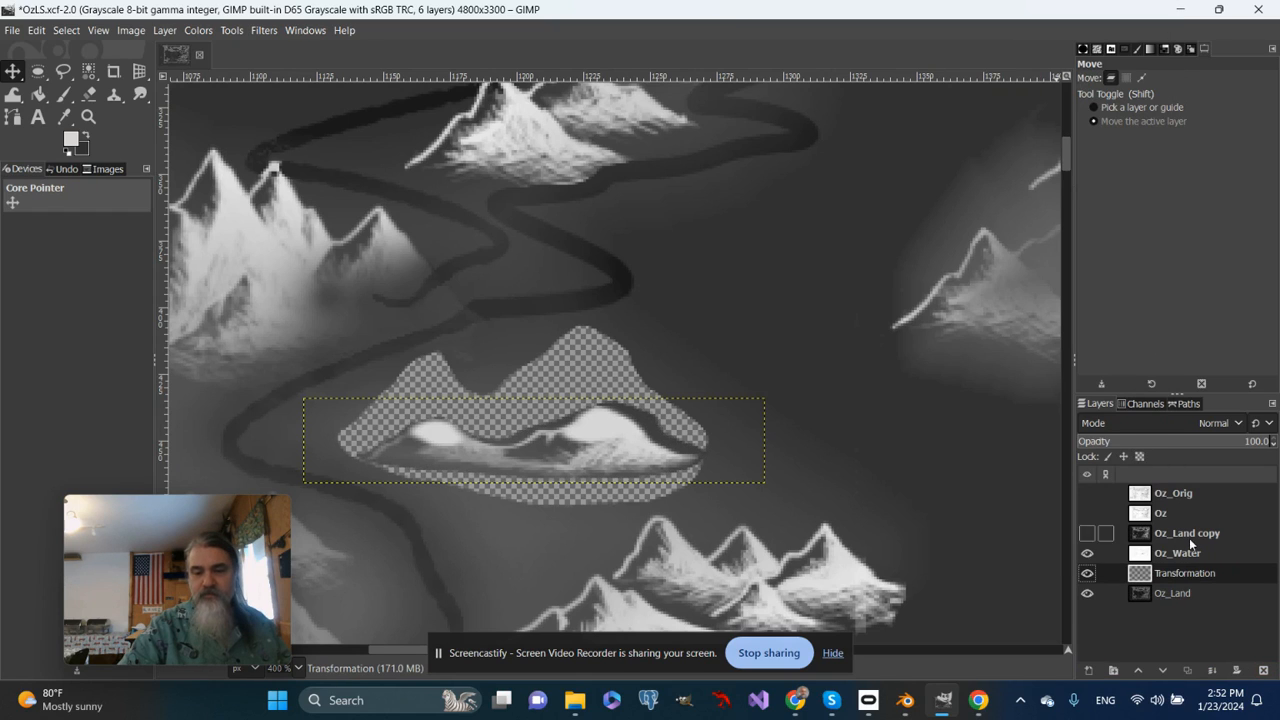
{"action": "left_click", "coordinate": [1087, 573]}
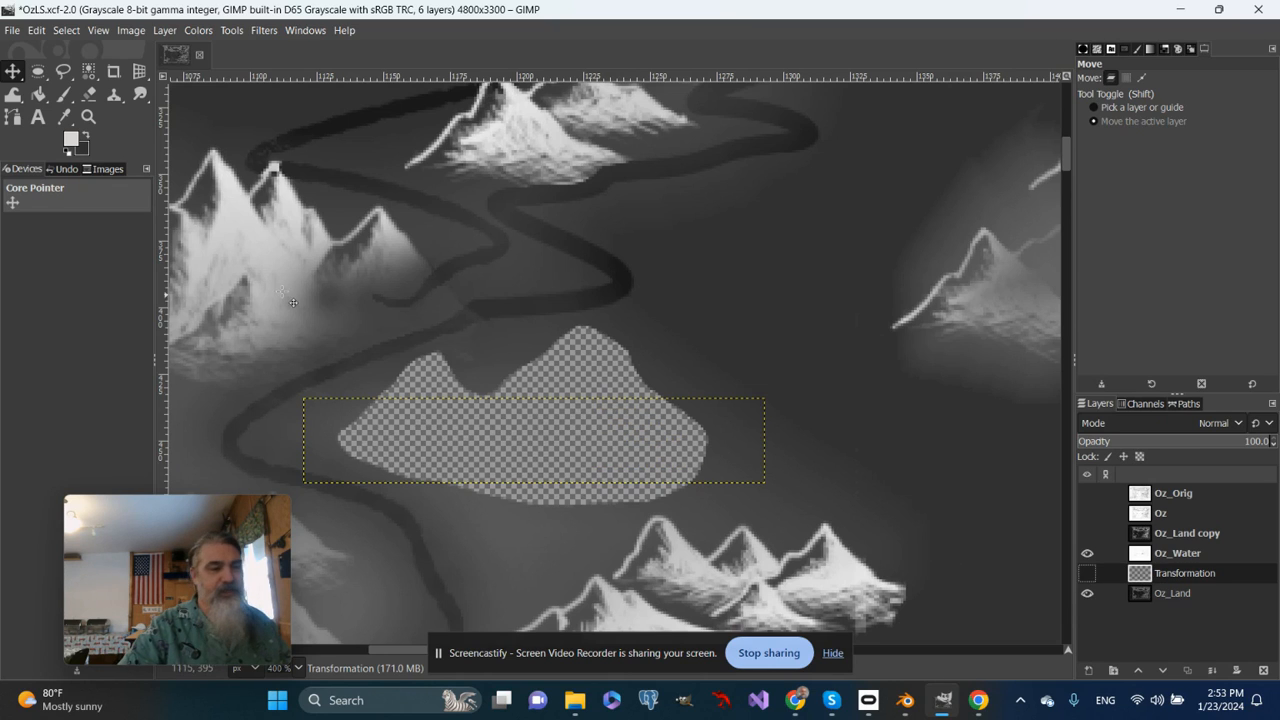
Make Oz_Land the active layer and select its entire area
{"action": "left_click", "coordinate": [62, 32]}
{"action": "left_click", "coordinate": [75, 52]}
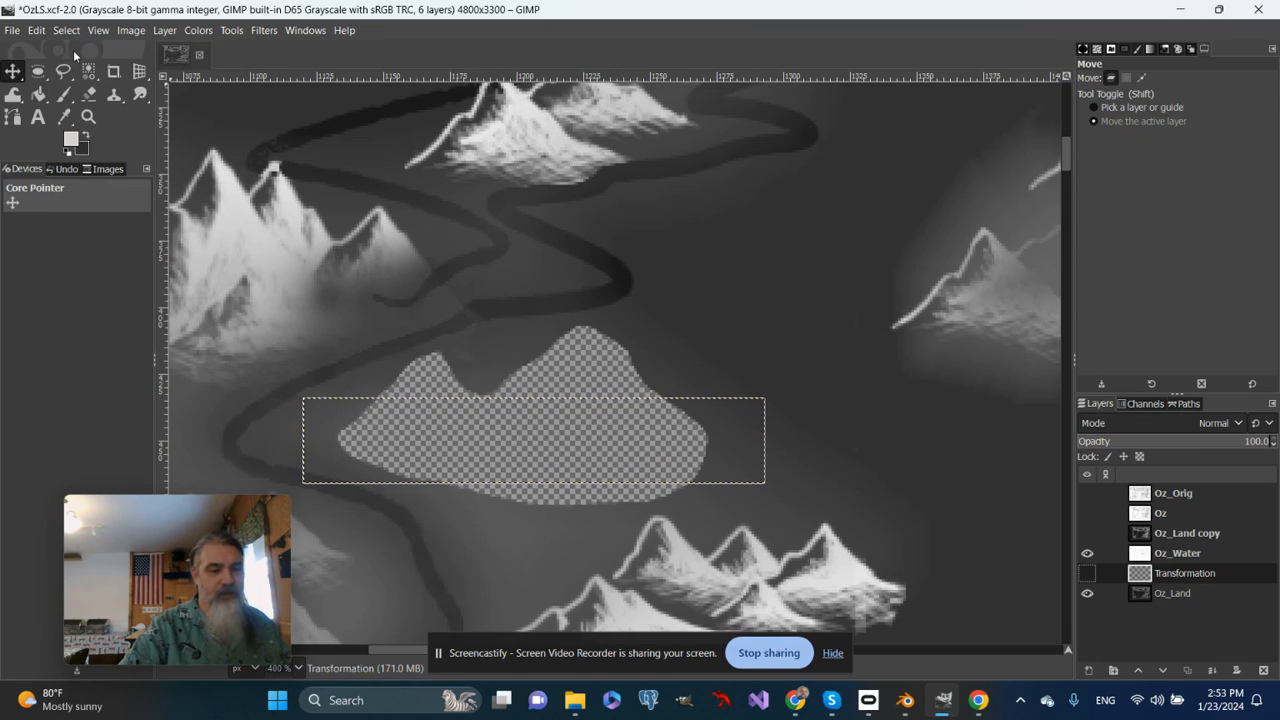
{"action": "left_click", "coordinate": [1165, 596]}
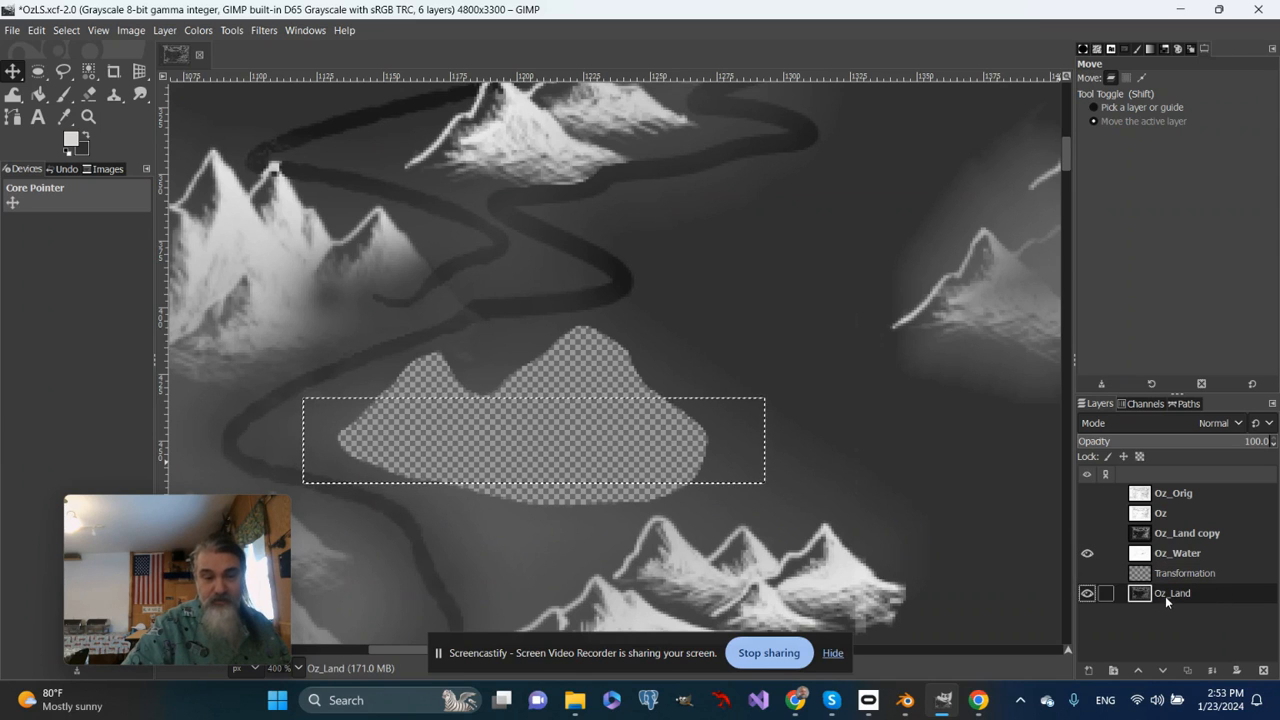
{"action": "left_click", "coordinate": [66, 30]}
{"action": "left_click", "coordinate": [63, 54]}
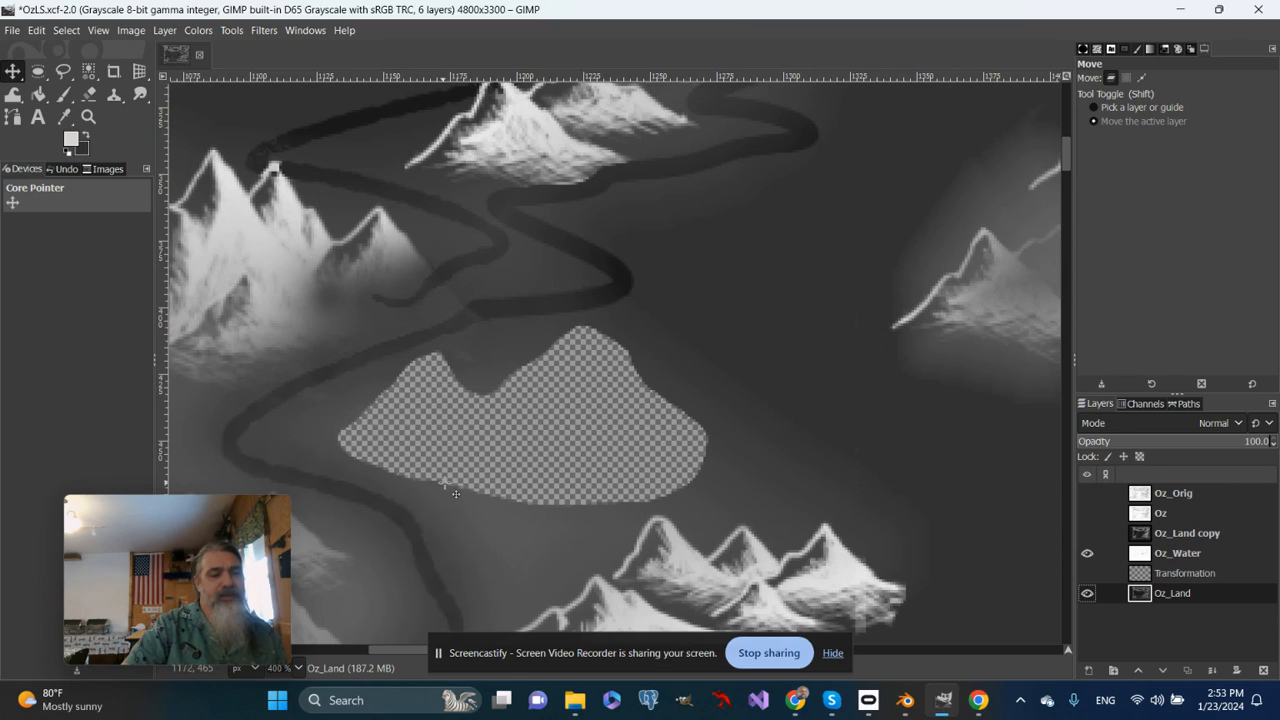
Erase around the edges of the transparent hole on Oz_Land, widening it into a smoother, rounded shape
{"action": "left_click", "coordinate": [90, 96]}
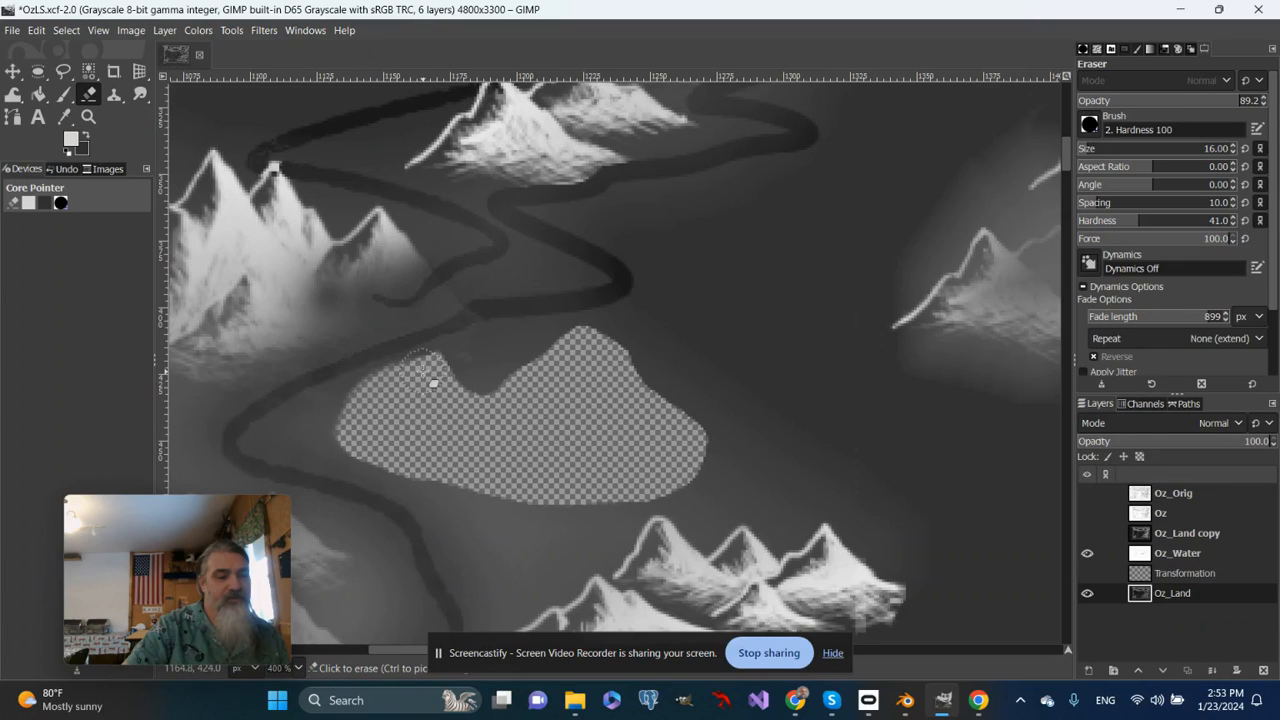
{"action": "mouse_move", "coordinate": [460, 368]}
{"action": "left_mouse_down"}
{"action": "mouse_move", "coordinate": [571, 361]}
{"action": "mouse_move", "coordinate": [474, 400]}
{"action": "left_mouse_up"}
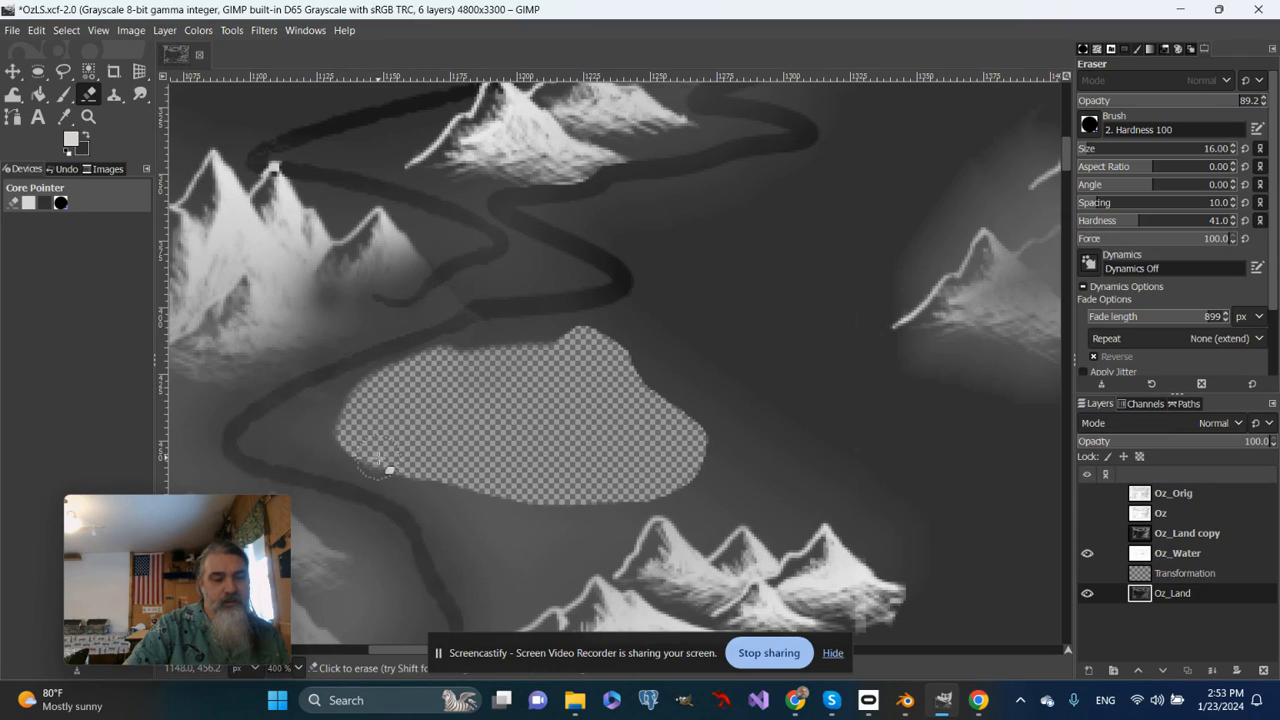
{"action": "mouse_move", "coordinate": [396, 473]}
{"action": "left_mouse_down"}
{"action": "mouse_move", "coordinate": [444, 482]}
{"action": "mouse_move", "coordinate": [490, 471]}
{"action": "mouse_move", "coordinate": [365, 450]}
{"action": "left_mouse_up"}
{"action": "mouse_move", "coordinate": [527, 354]}
{"action": "left_mouse_down"}
{"action": "mouse_move", "coordinate": [573, 357]}
{"action": "mouse_move", "coordinate": [677, 400]}
{"action": "mouse_move", "coordinate": [688, 451]}
{"action": "mouse_move", "coordinate": [645, 497]}
{"action": "mouse_move", "coordinate": [592, 508]}
{"action": "mouse_move", "coordinate": [549, 492]}
{"action": "mouse_move", "coordinate": [600, 498]}
{"action": "mouse_move", "coordinate": [679, 452]}
{"action": "mouse_move", "coordinate": [645, 375]}
{"action": "left_mouse_up"}
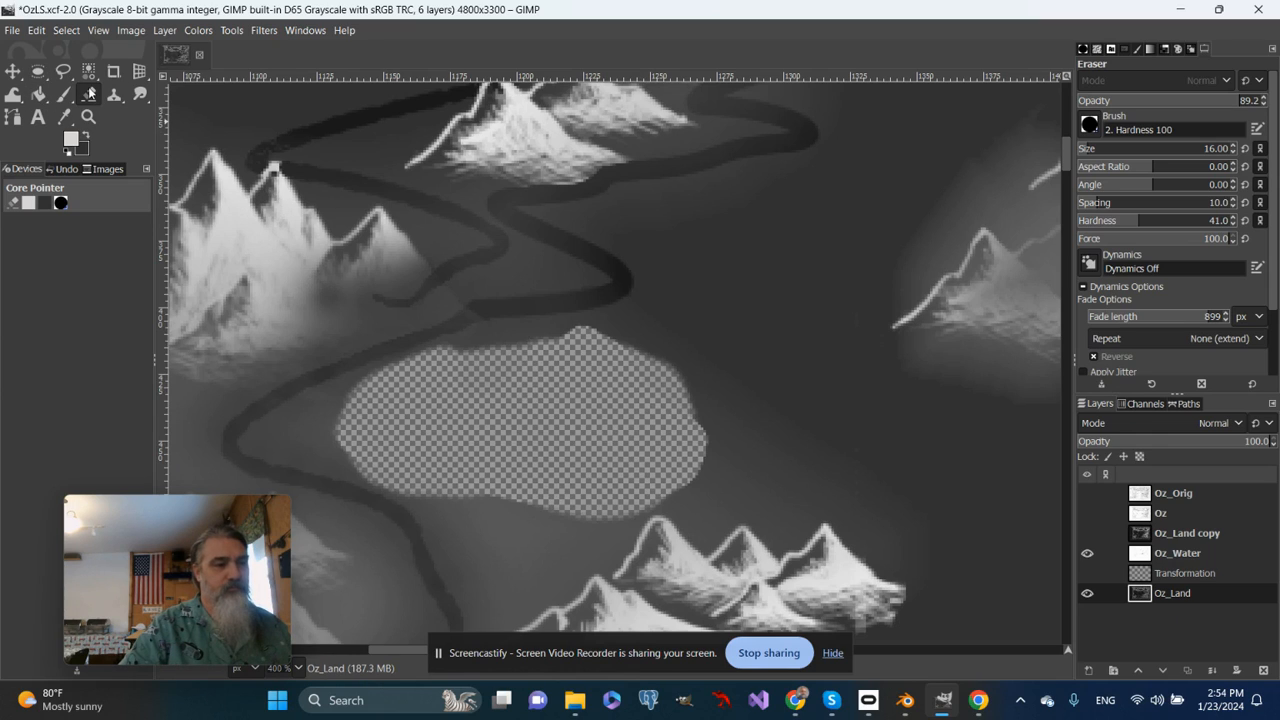
{"action": "mouse_move", "coordinate": [38, 97]}
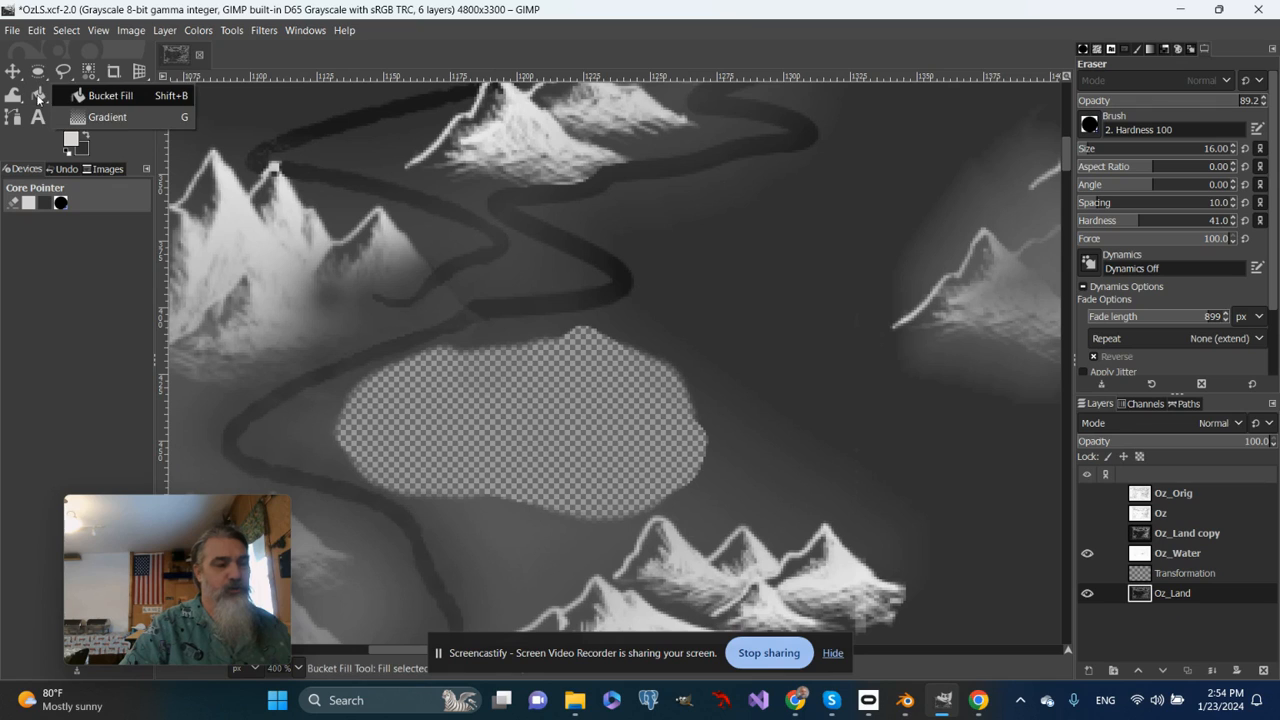
Draw a square-shaped FG to BG (RGB) gradient on Oz_Land from the middle of the transparent hole toward its lower-right edge
{"action": "left_click", "coordinate": [102, 122]}
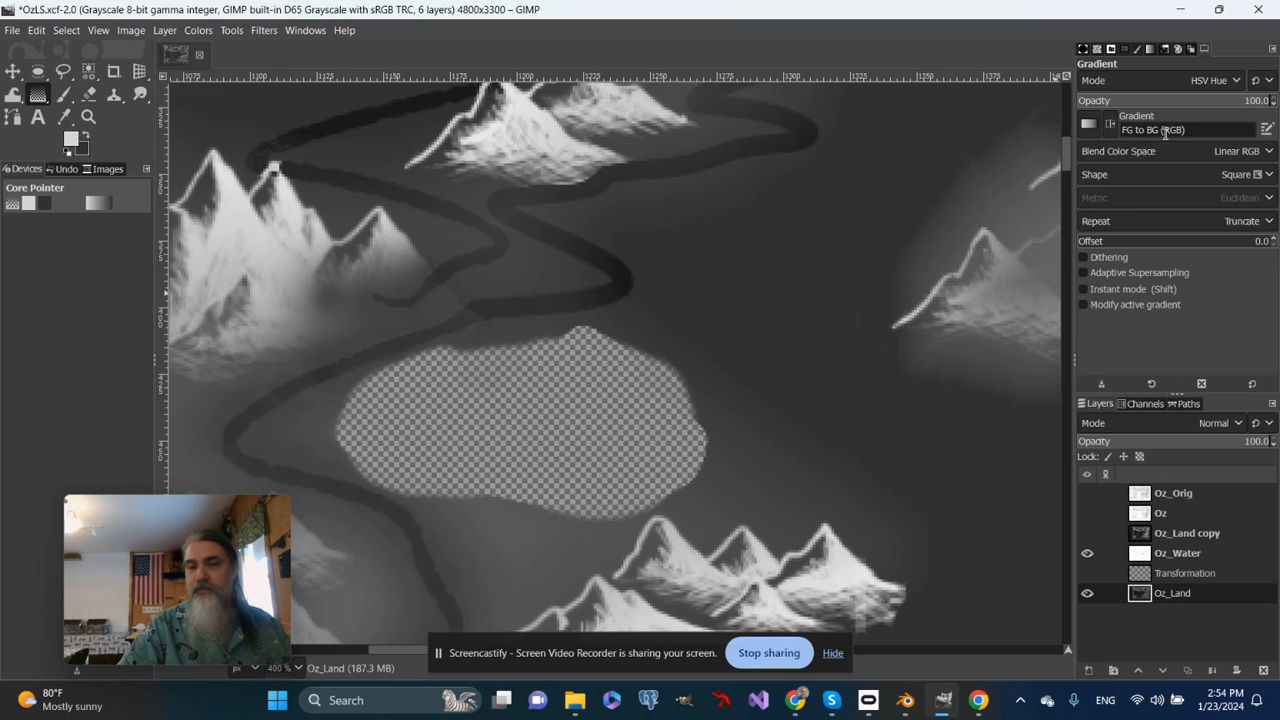
{"action": "left_click", "coordinate": [1089, 125]}
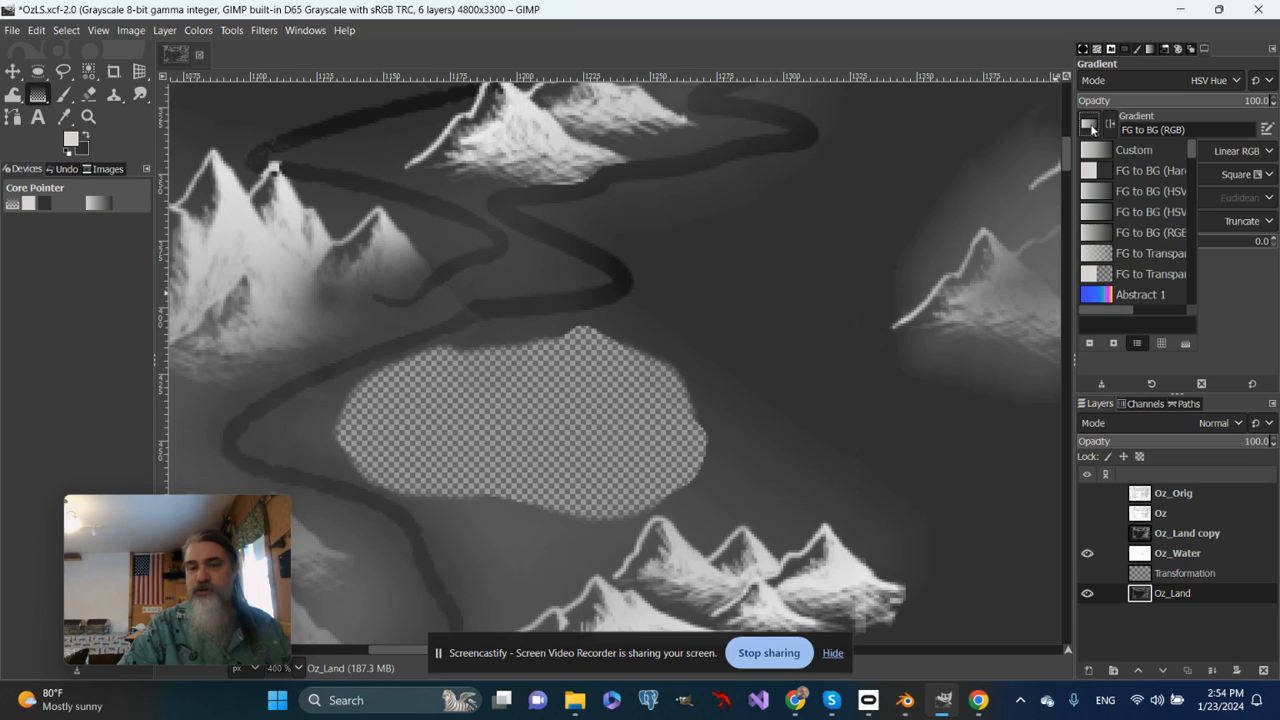
{"action": "left_click", "coordinate": [1092, 128]}
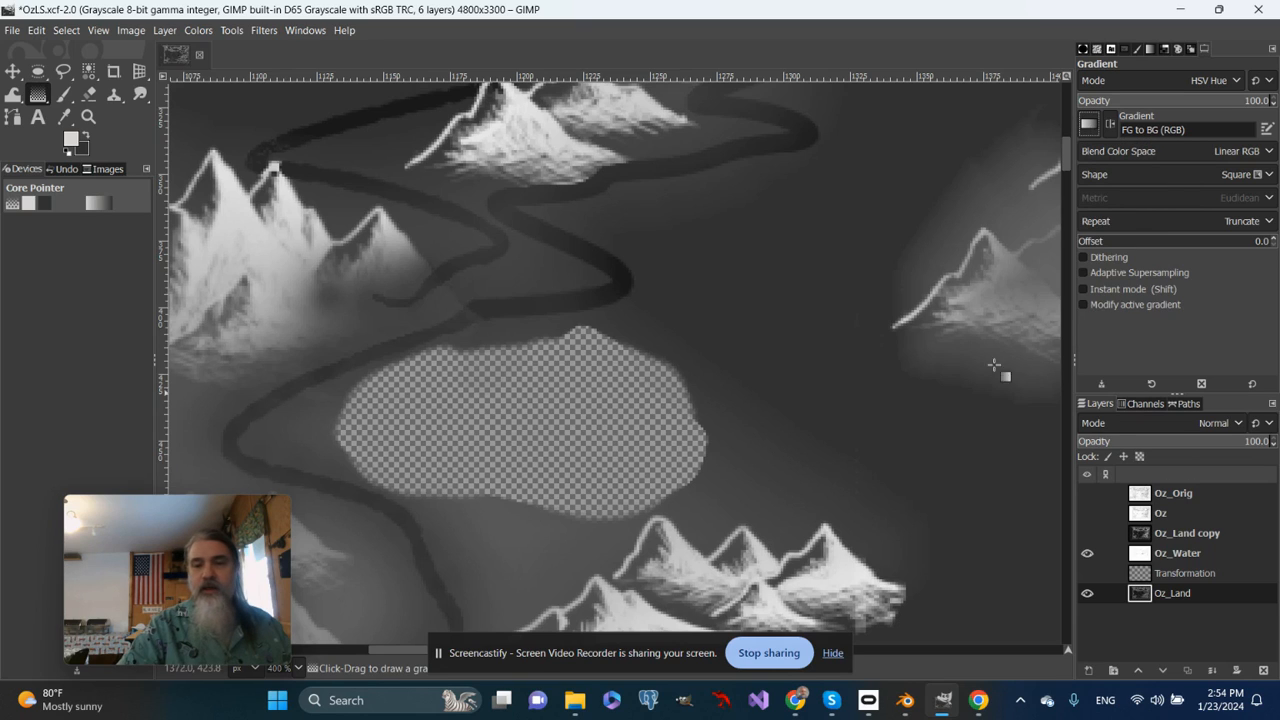
{"action": "left_click", "coordinate": [1262, 178]}
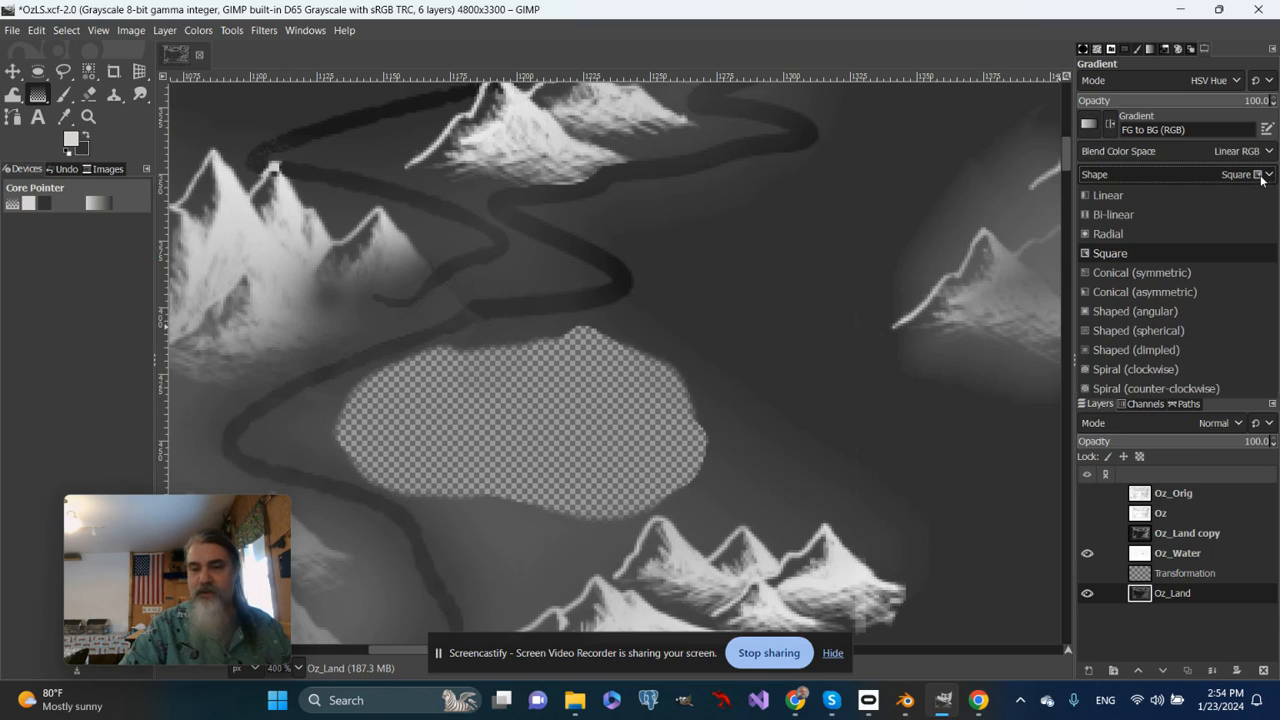
{"action": "left_click", "coordinate": [1262, 178]}
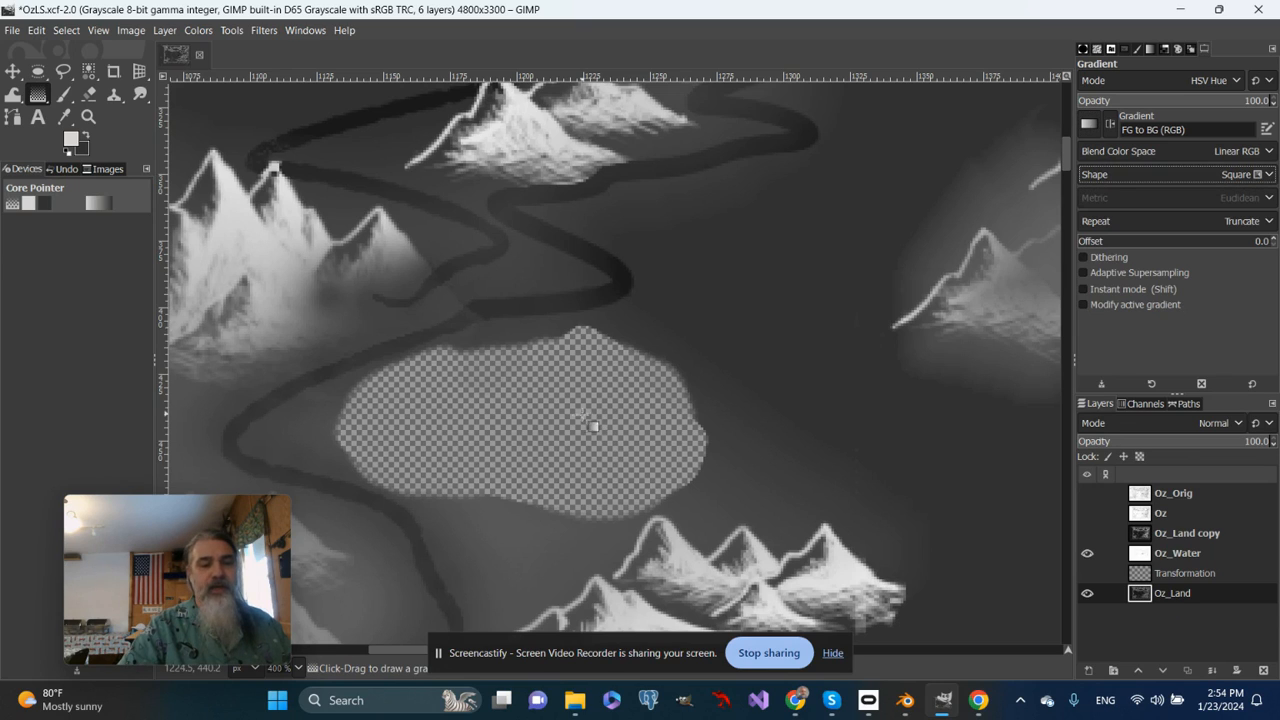
{"action": "left_click_drag", "start_coordinate": [575, 412], "coordinate": [675, 506]}
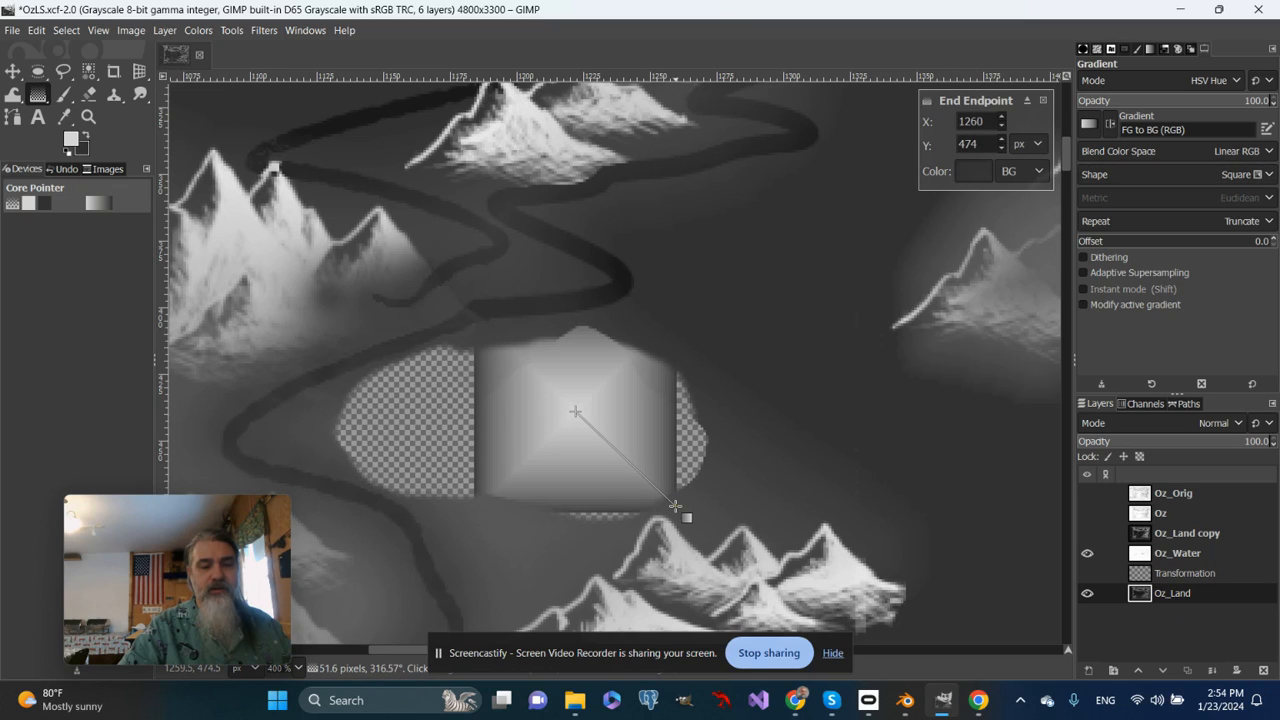
Adjust the gradient's endpoints to fill the hole's right part, ending at about X 1272, Y 478, and apply it
{"action": "left_click_drag", "start_coordinate": [566, 402], "coordinate": [591, 428]}
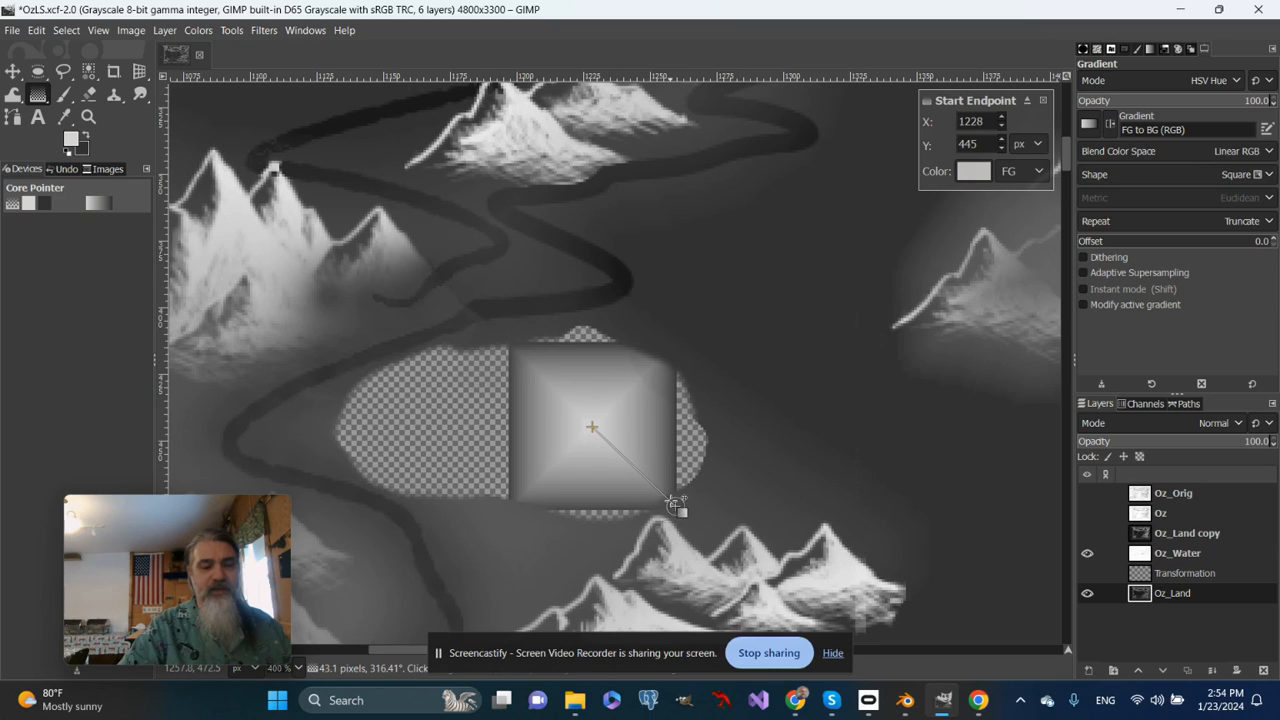
{"action": "left_click_drag", "start_coordinate": [688, 515], "coordinate": [696, 517]}
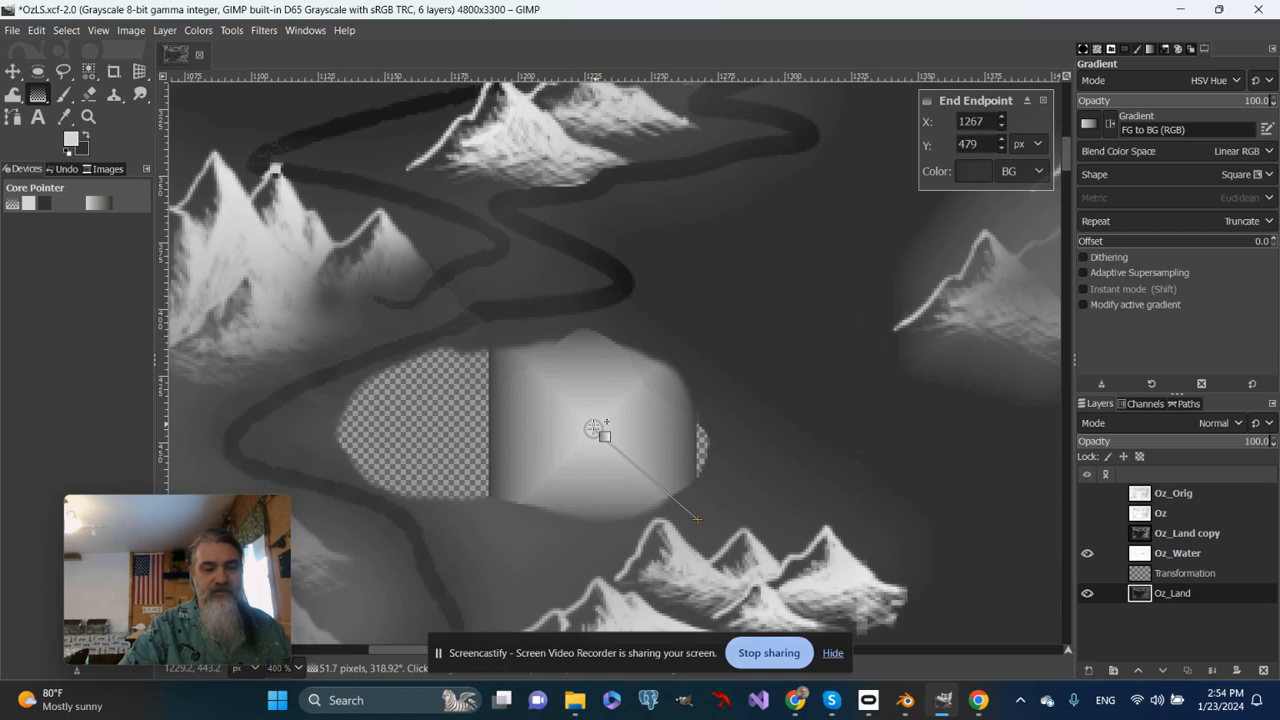
{"action": "left_click_drag", "start_coordinate": [594, 428], "coordinate": [601, 429]}
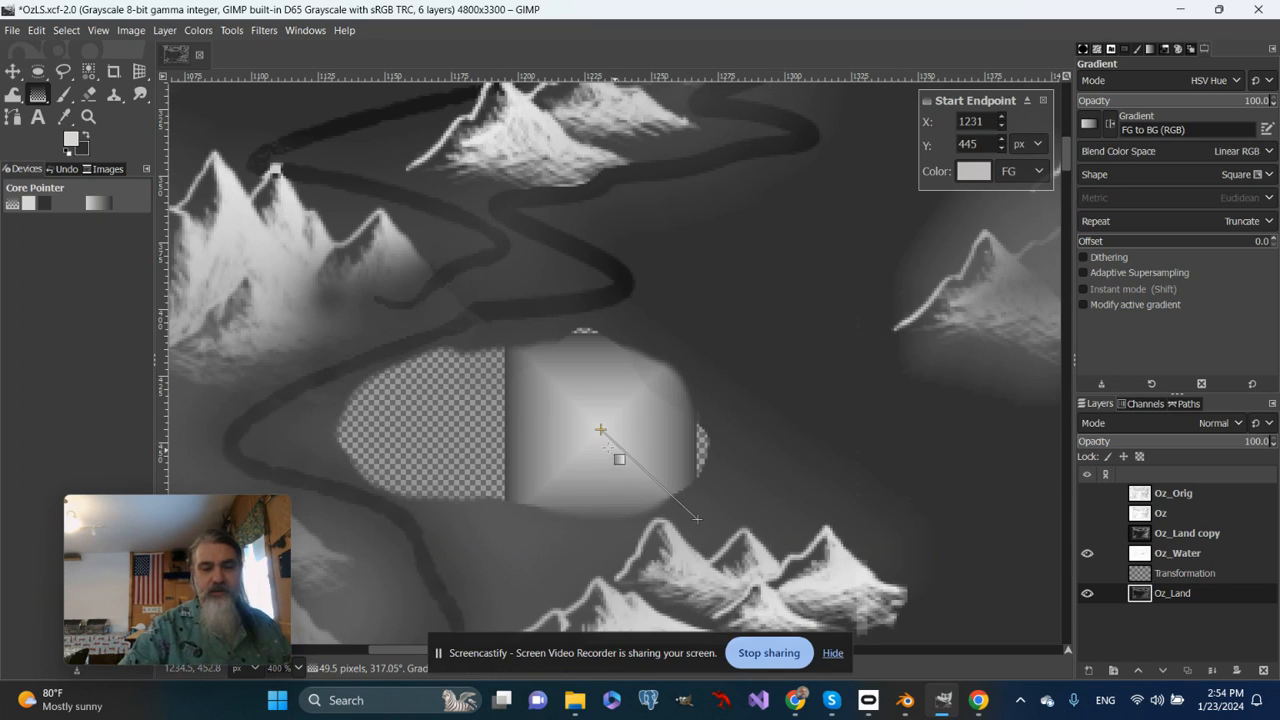
{"action": "left_click_drag", "start_coordinate": [696, 518], "coordinate": [710, 516]}
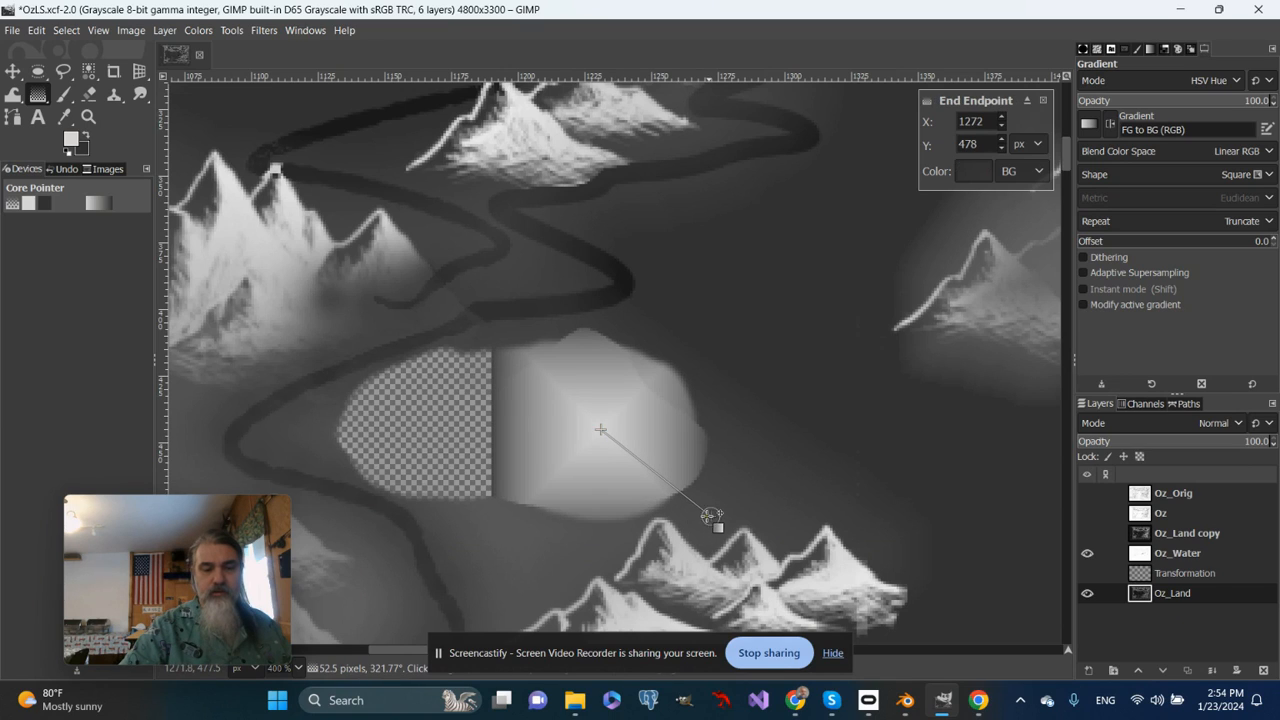
{"action": "left_click", "coordinate": [599, 427]}
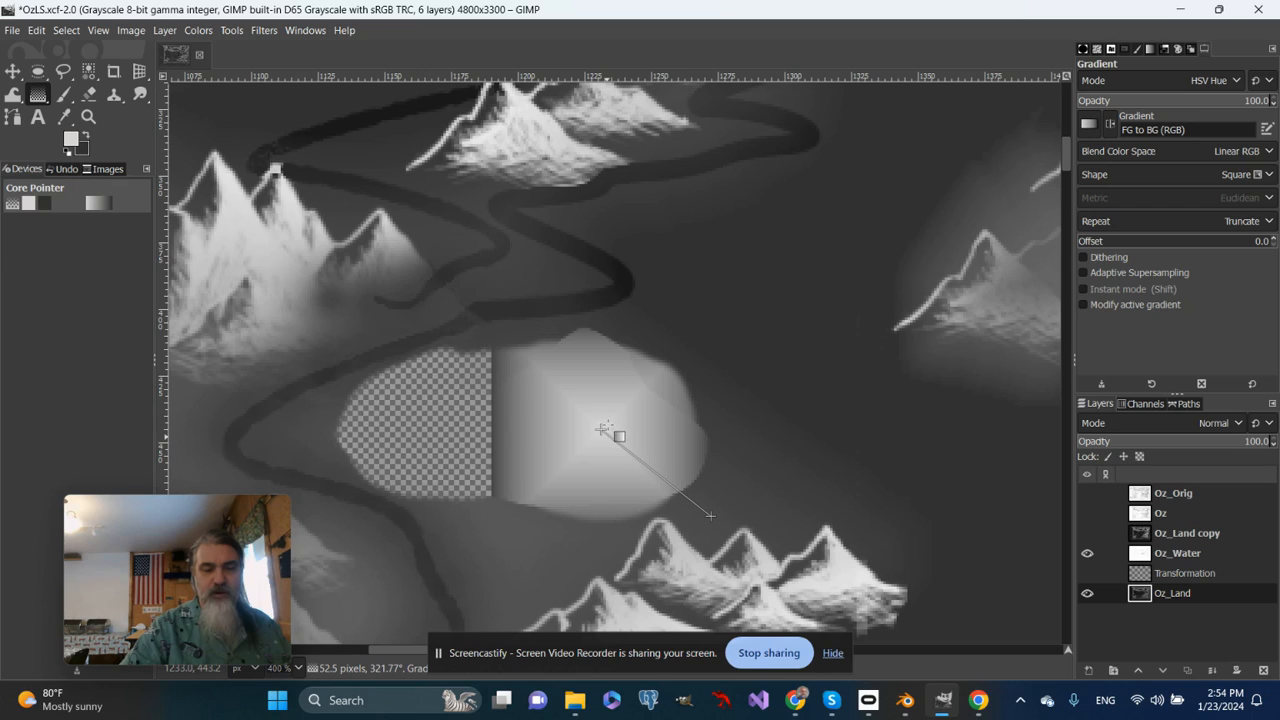
{"action": "left_click_drag", "start_coordinate": [601, 430], "coordinate": [606, 430]}
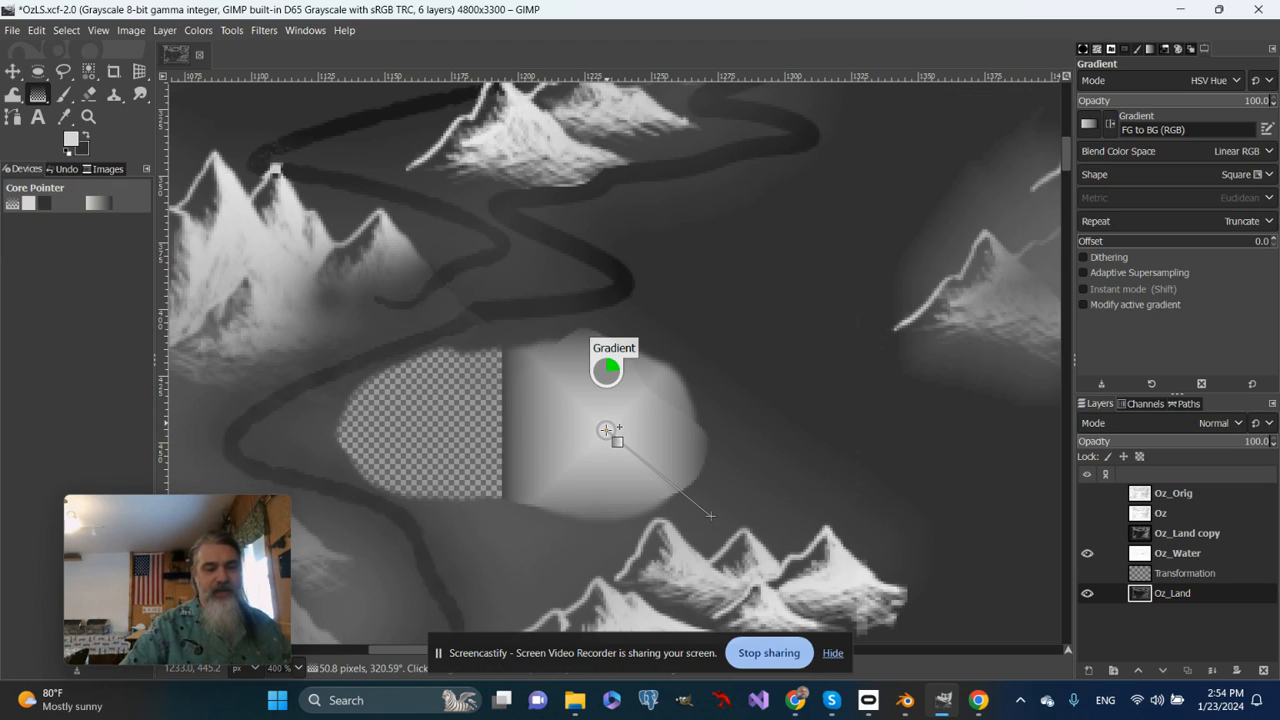
{"action": "key", "text": "Return"}
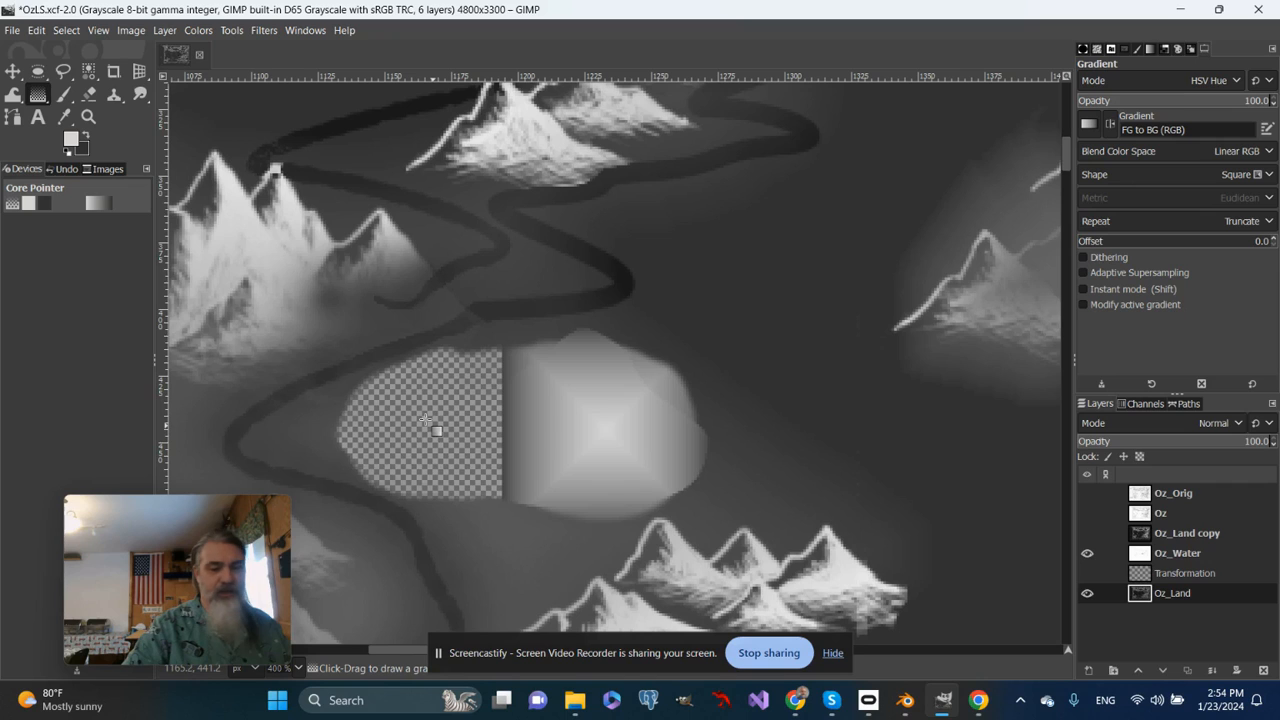
Fill the hole's remaining left part with a second square gradient ending at about X 1148, Y 476, and apply it
{"action": "left_click_drag", "start_coordinate": [425, 420], "coordinate": [384, 503]}
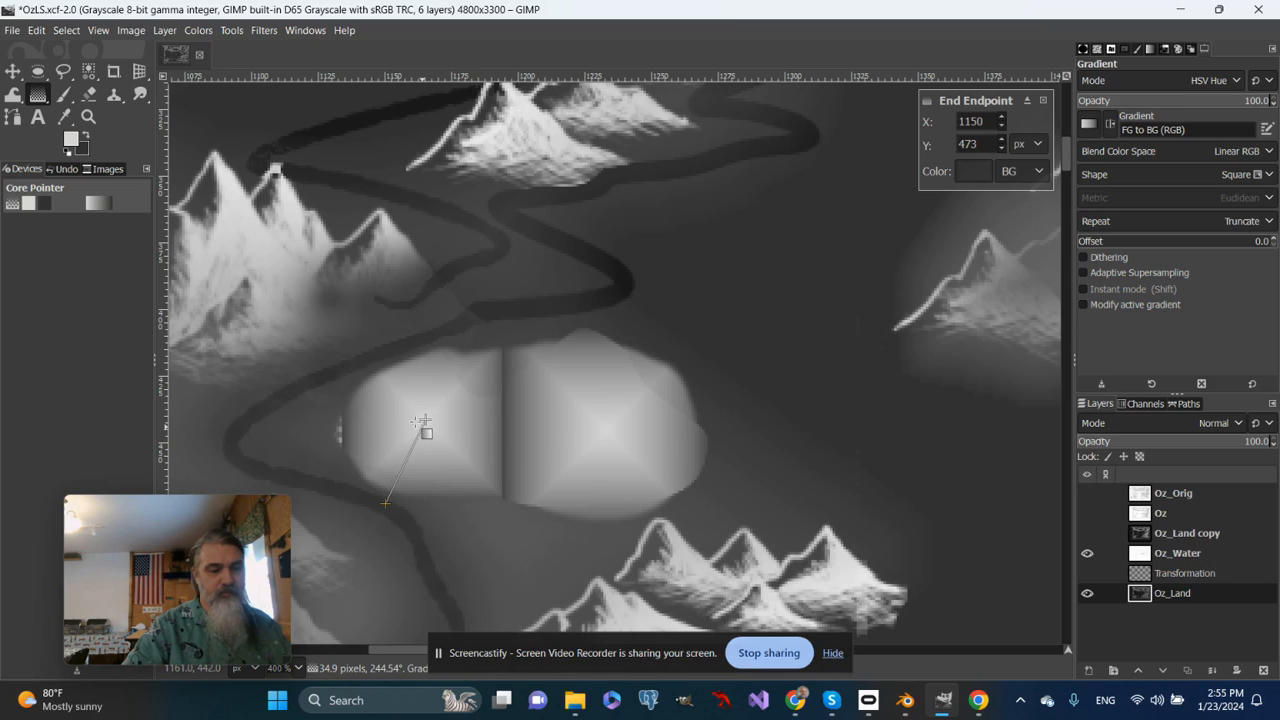
{"action": "left_click_drag", "start_coordinate": [386, 504], "coordinate": [378, 512]}
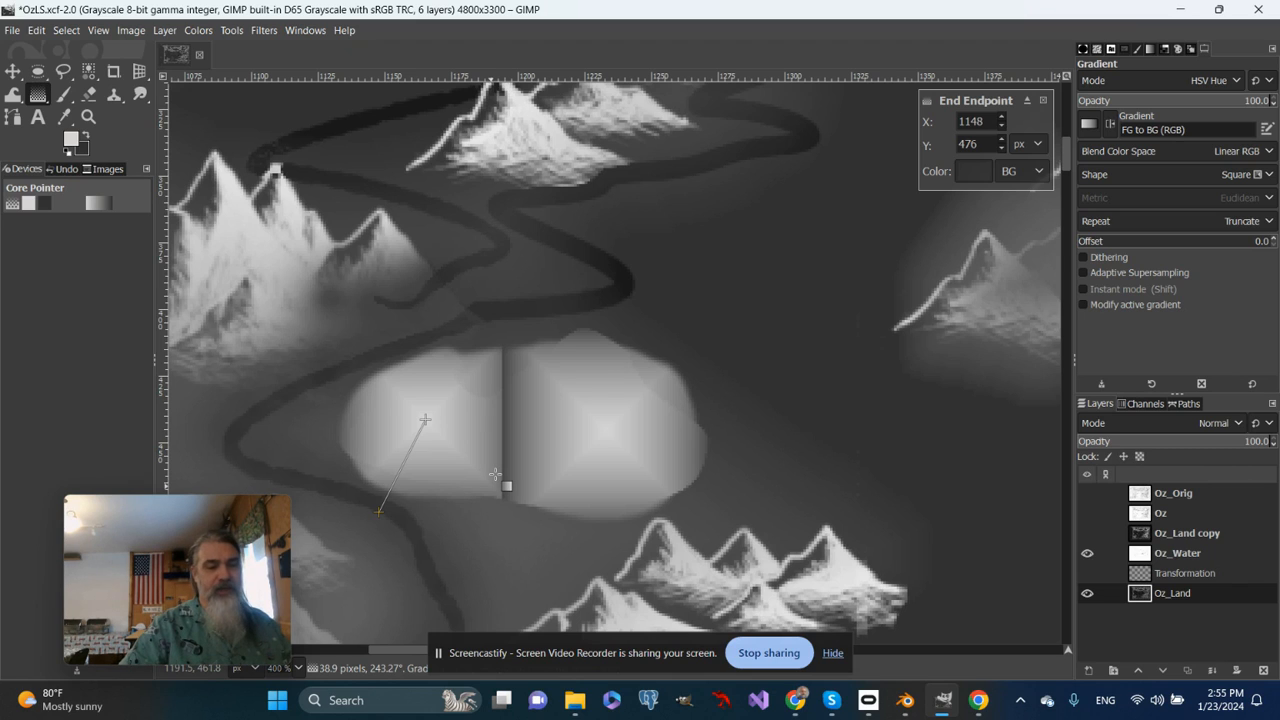
{"action": "key", "text": "Return"}
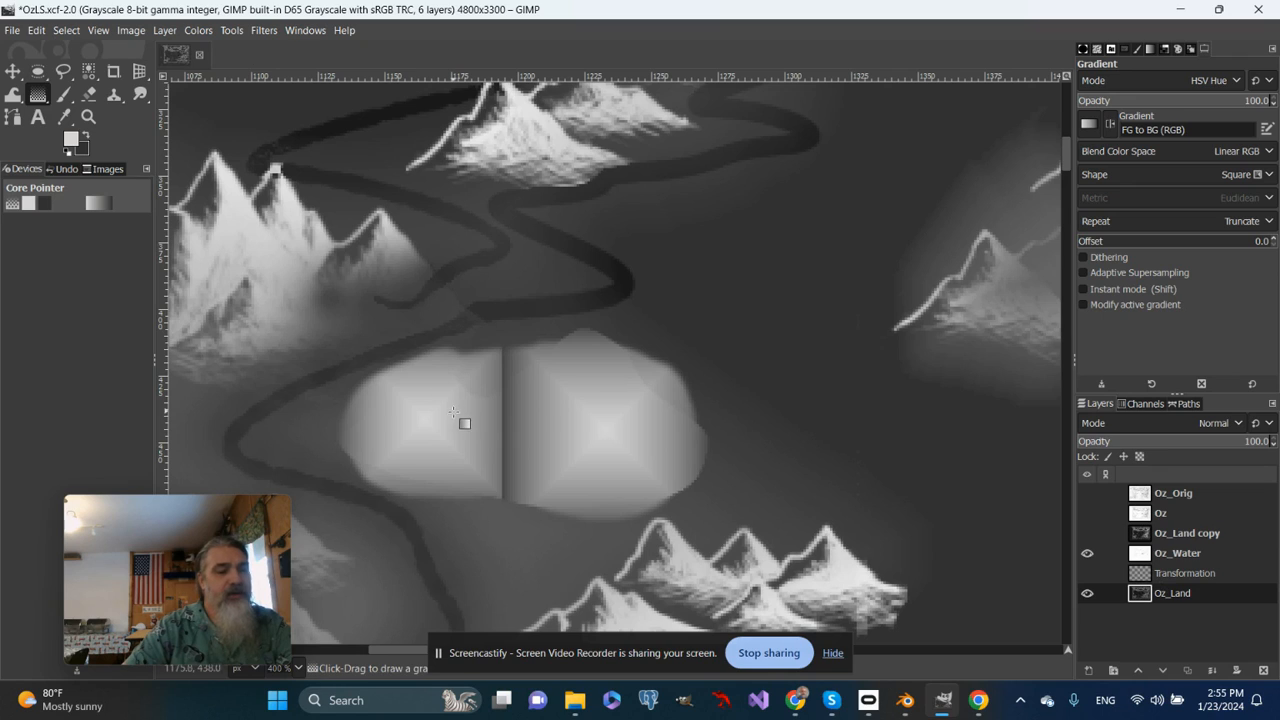
Soften the lower area of the left gradient patch with the Blur / Sharpen tool
{"action": "left_click", "coordinate": [141, 95]}
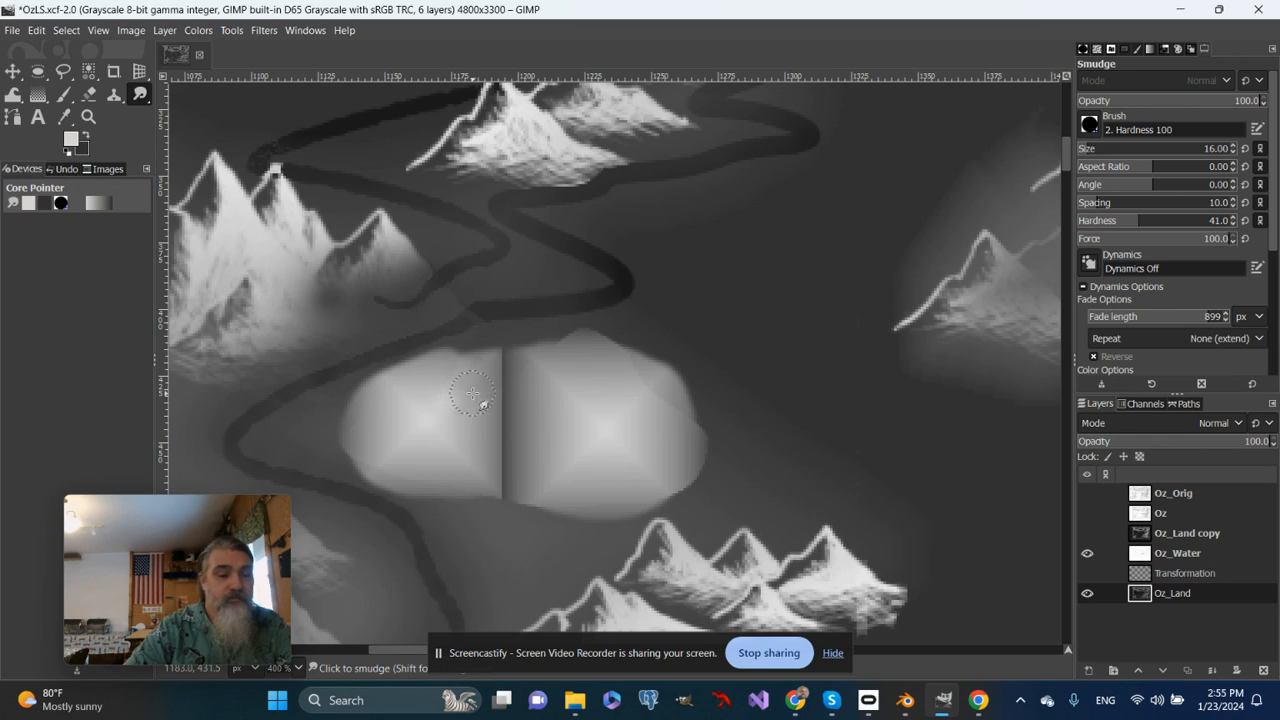
{"action": "left_click", "coordinate": [145, 97]}
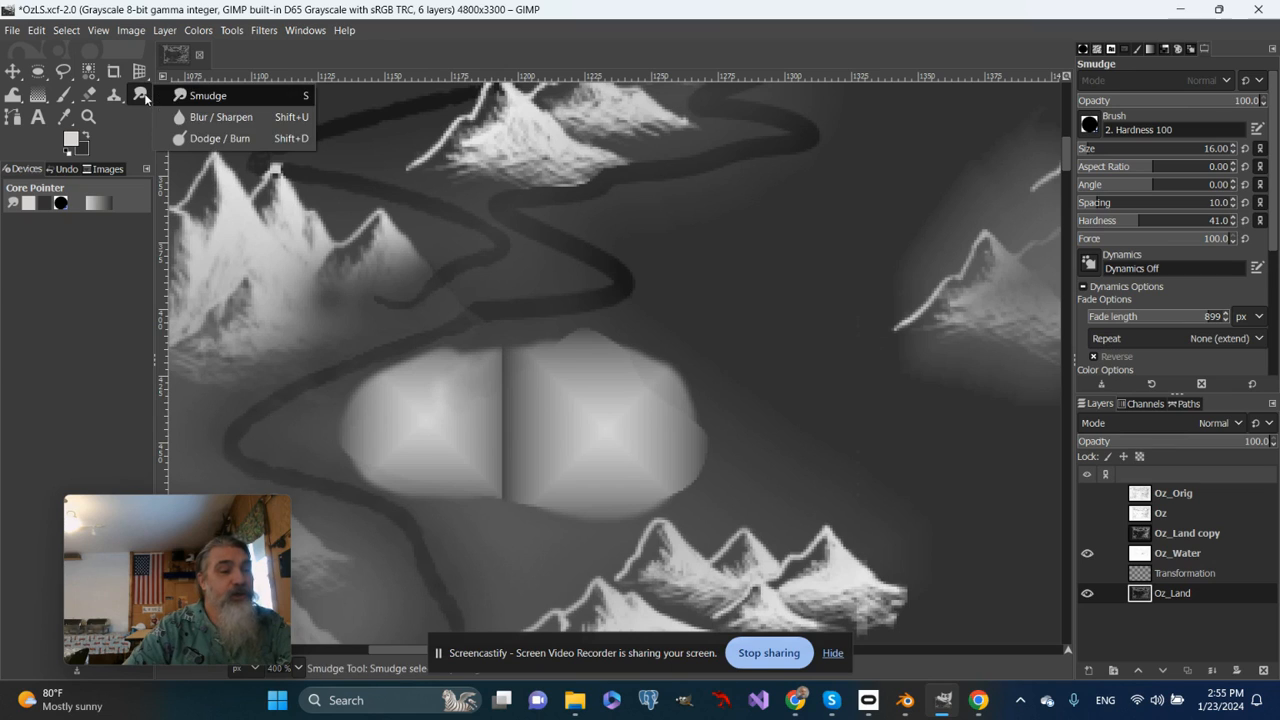
{"action": "left_click", "coordinate": [198, 120]}
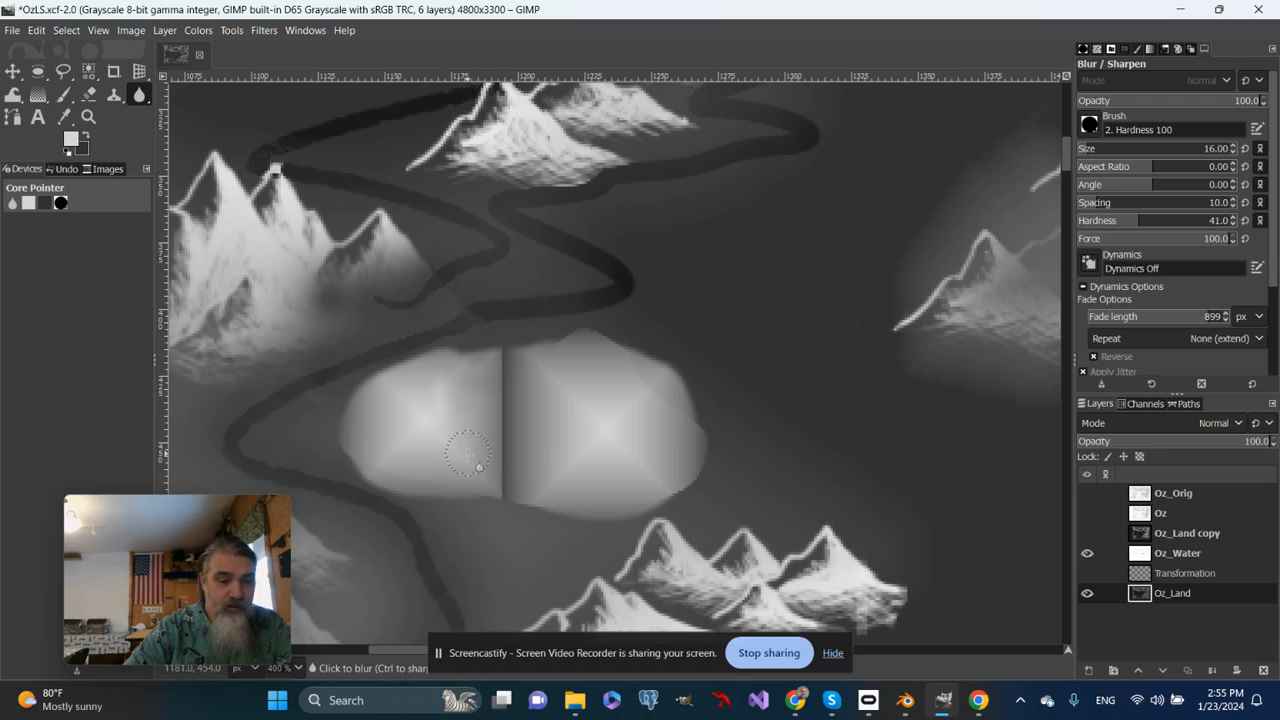
{"action": "left_click_drag", "start_coordinate": [476, 478], "coordinate": [424, 477]}
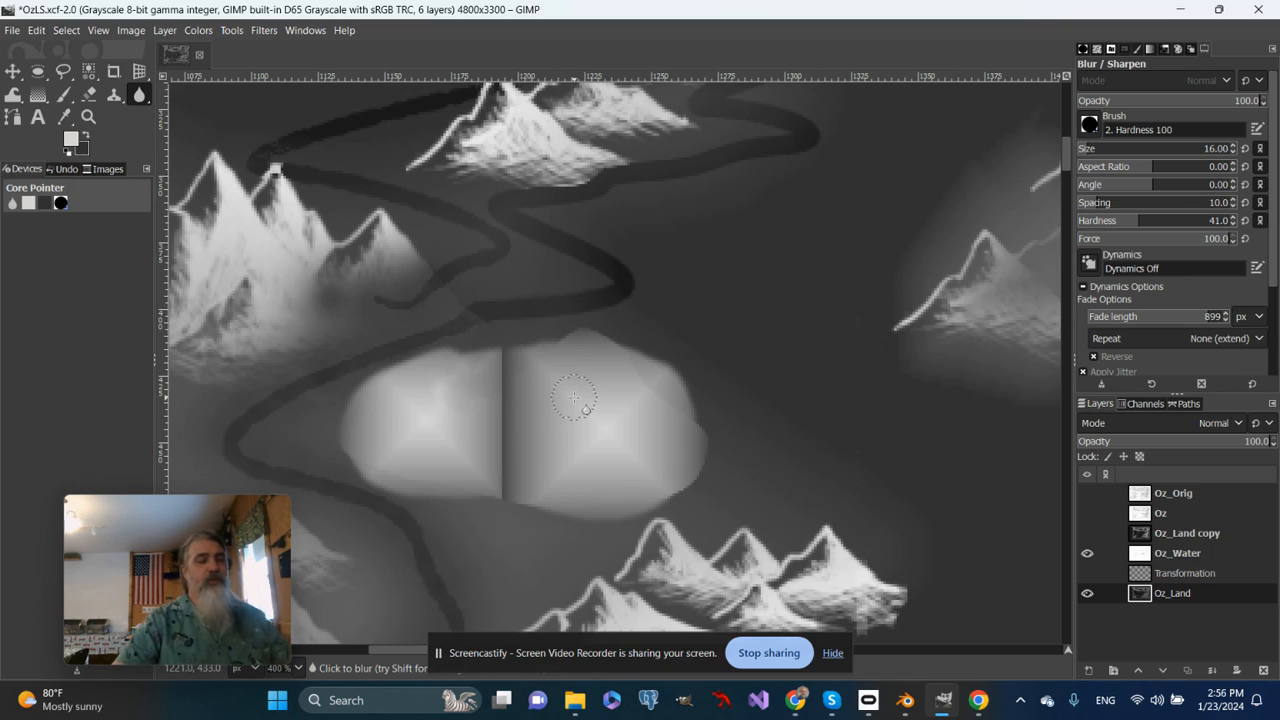
Paste the copied flattened mountain as a floating selection above Oz_Land
{"action": "key", "text": "m"}
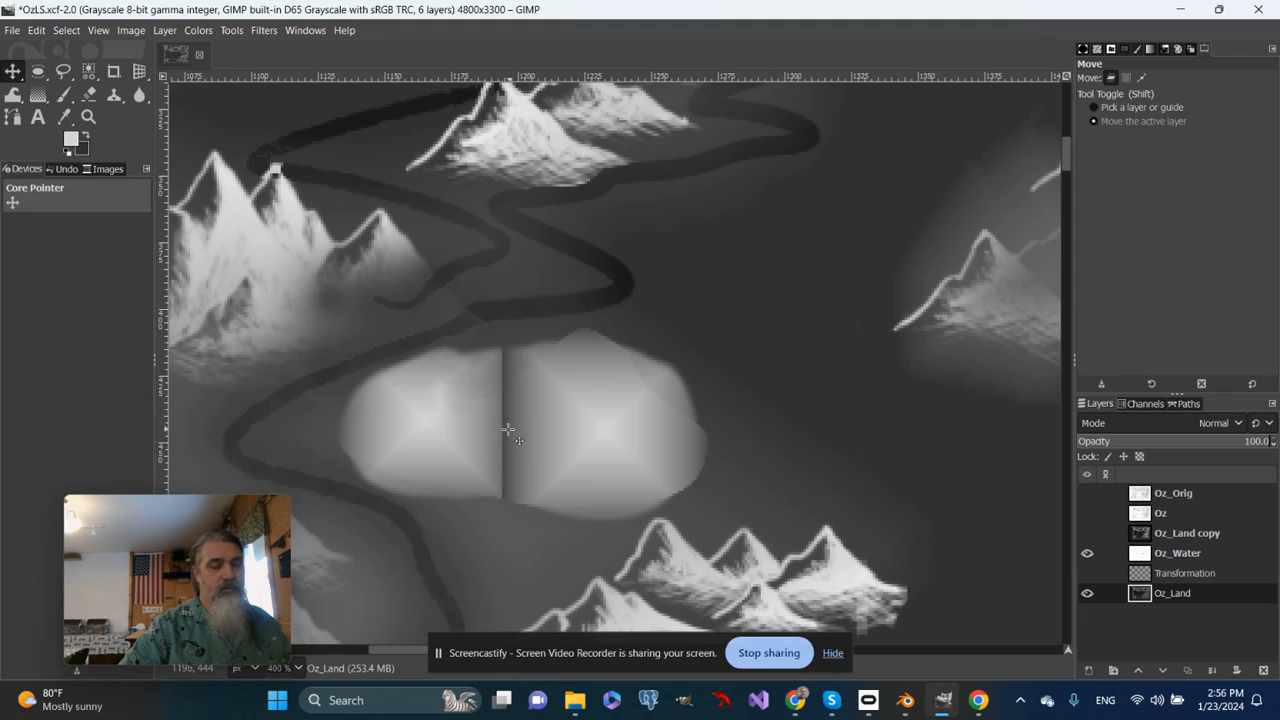
{"action": "key", "text": "ctrl"}
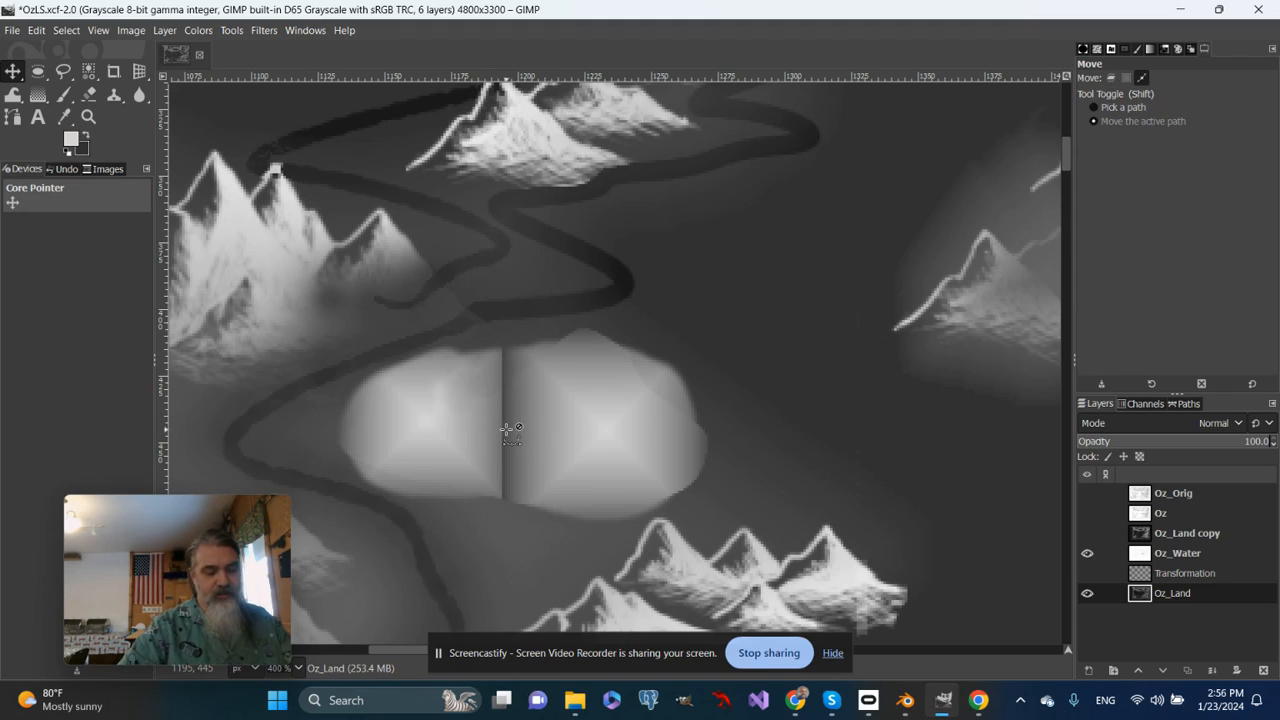
{"action": "left_click", "coordinate": [508, 429], "text": "ctrl+alt"}
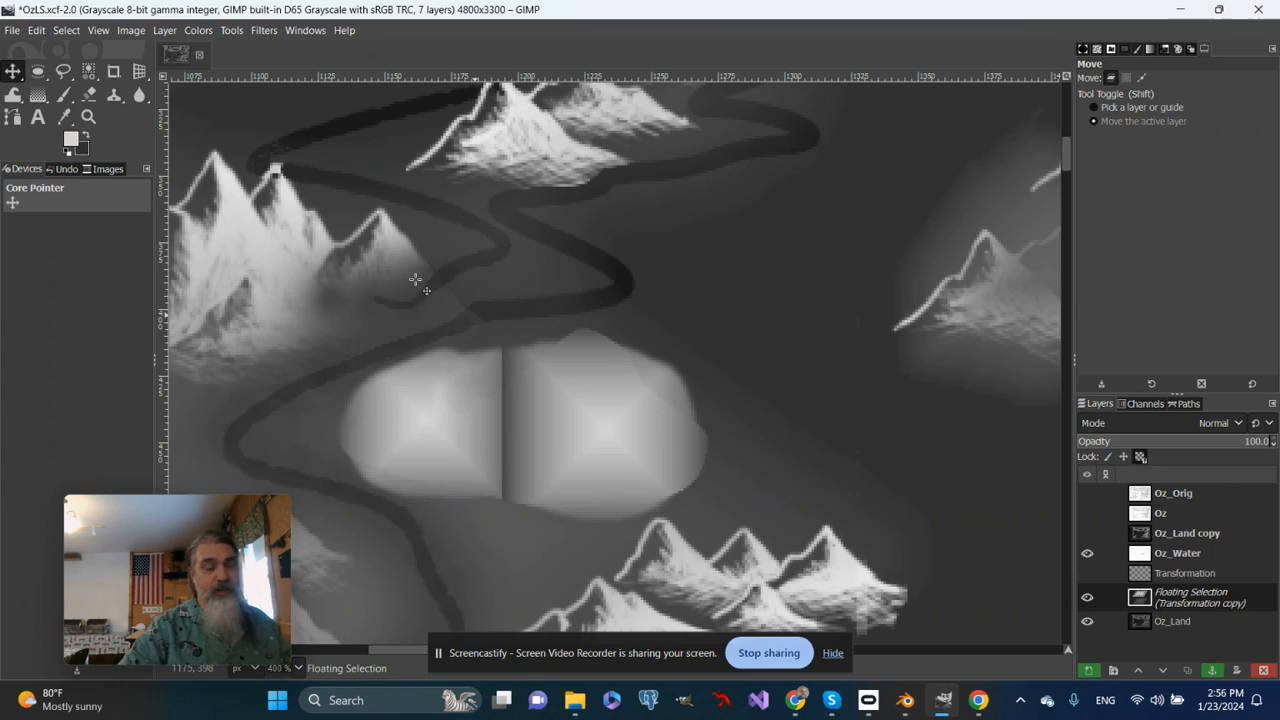
Move the floating selection of the flattened mountain onto the two gradient patches in the map's upper-left region
{"action": "left_click", "coordinate": [88, 116]}
{"action": "left_click", "coordinate": [671, 362]}
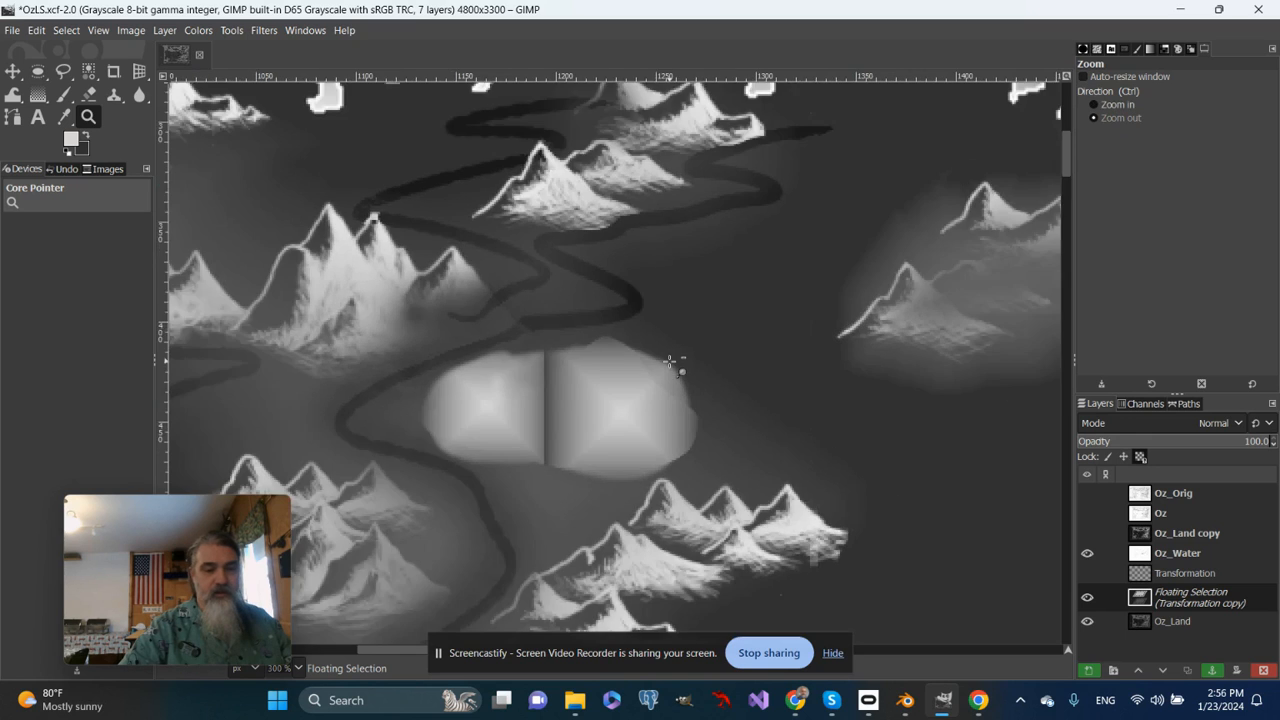
{"action": "left_click", "coordinate": [673, 361]}
{"action": "left_click", "coordinate": [675, 360]}
{"action": "left_click", "coordinate": [675, 360]}
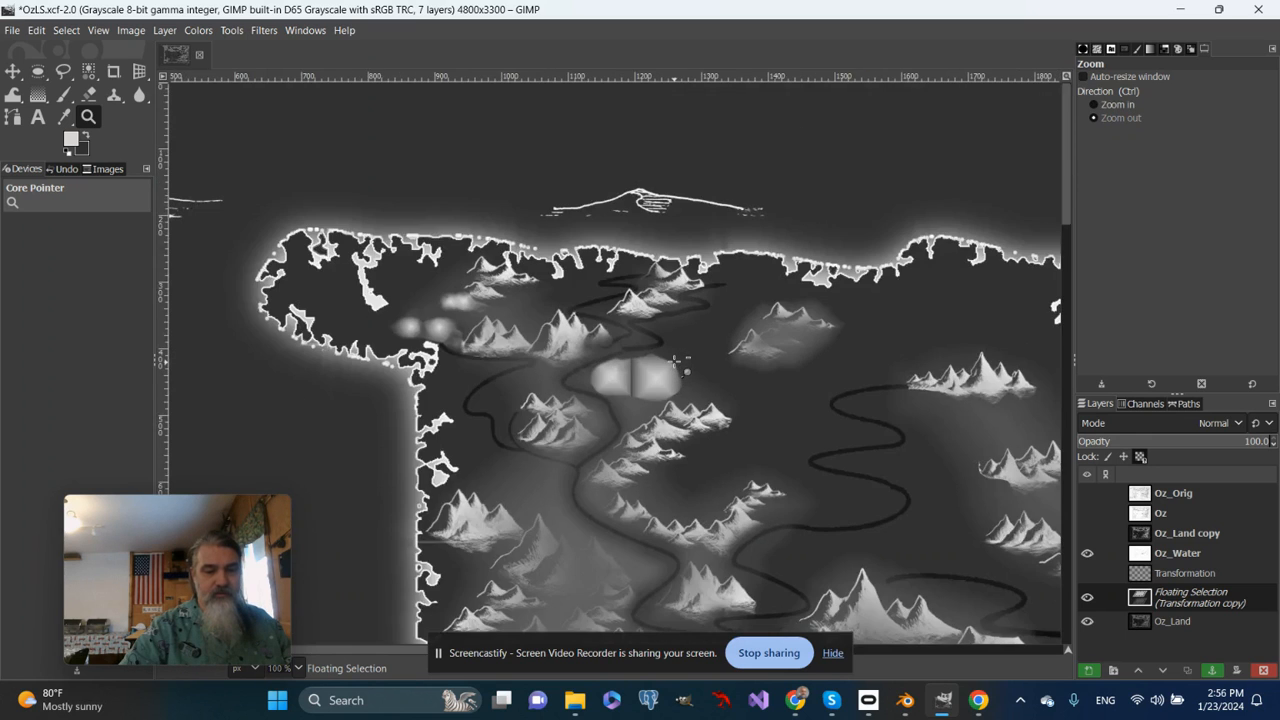
{"action": "left_click", "coordinate": [675, 360]}
{"action": "left_click_drag", "start_coordinate": [784, 456], "coordinate": [491, 289]}
{"action": "left_click", "coordinate": [683, 443]}
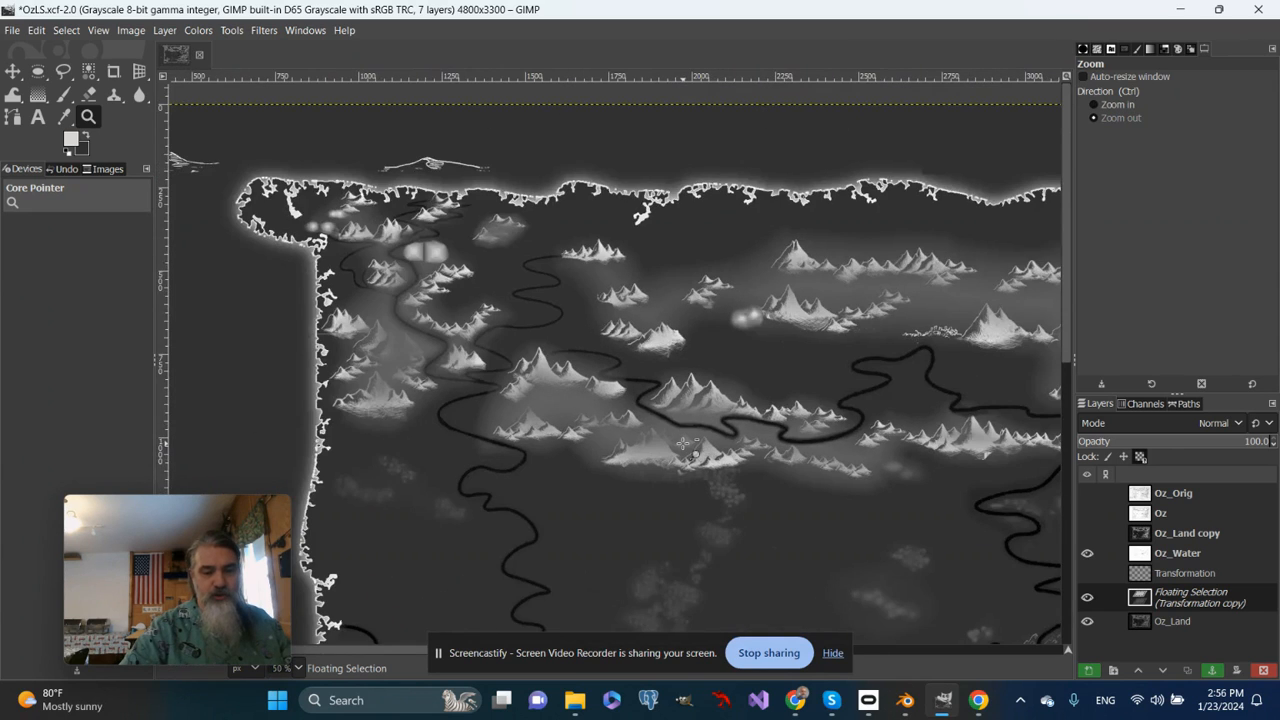
{"action": "left_click", "coordinate": [683, 443]}
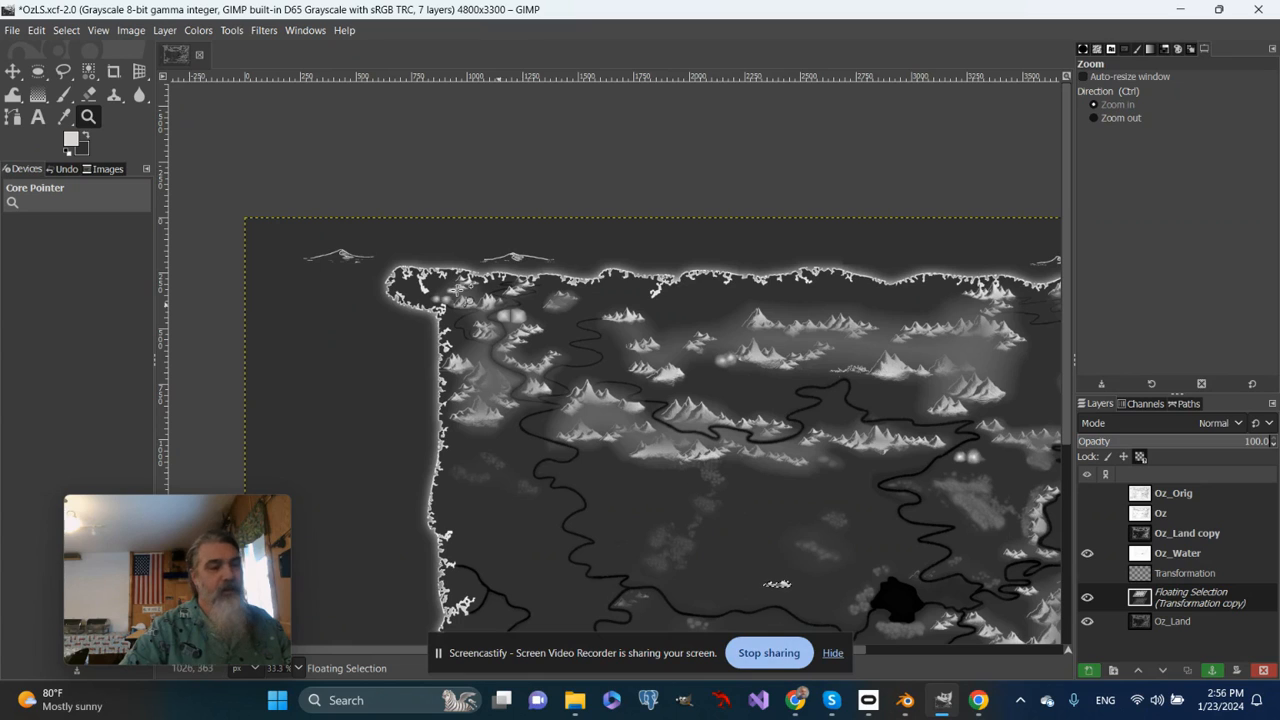
{"action": "left_click", "coordinate": [12, 71]}
{"action": "left_click_drag", "start_coordinate": [790, 597], "coordinate": [511, 315]}
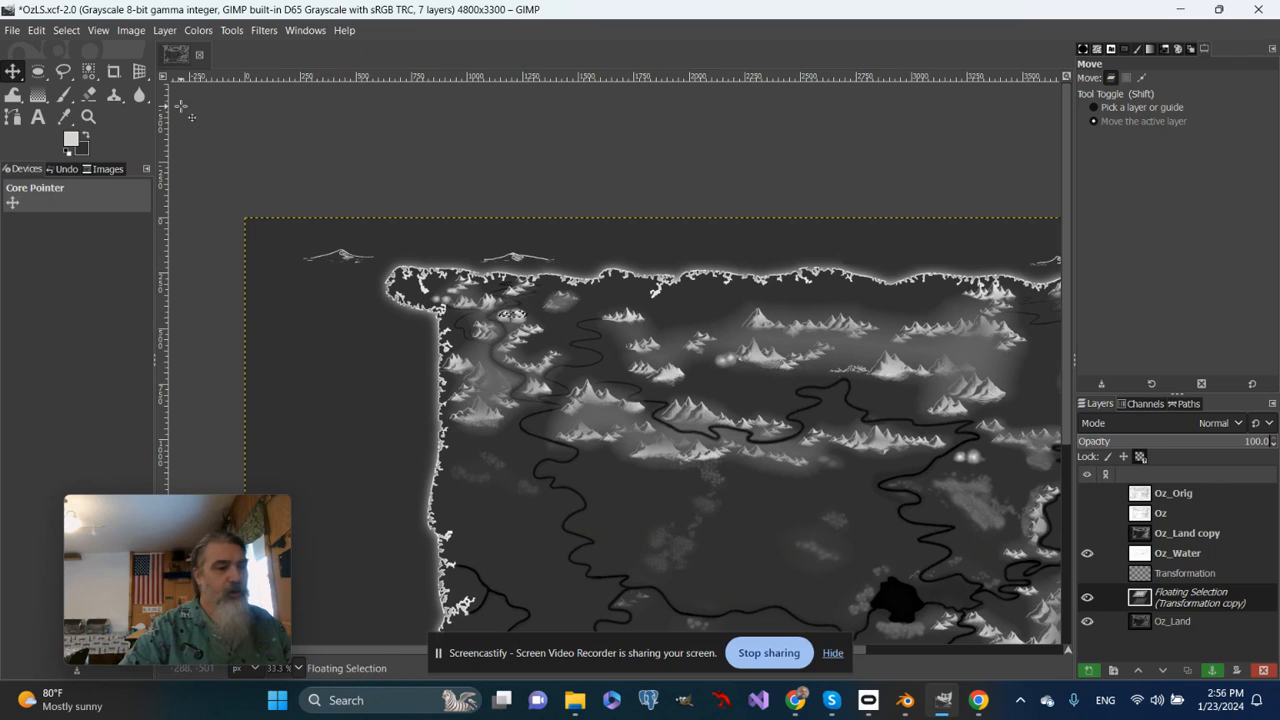
Examine how the floating mountain sits on the gradient patches, both up close and in the context of the whole map
{"action": "left_click", "coordinate": [88, 116]}
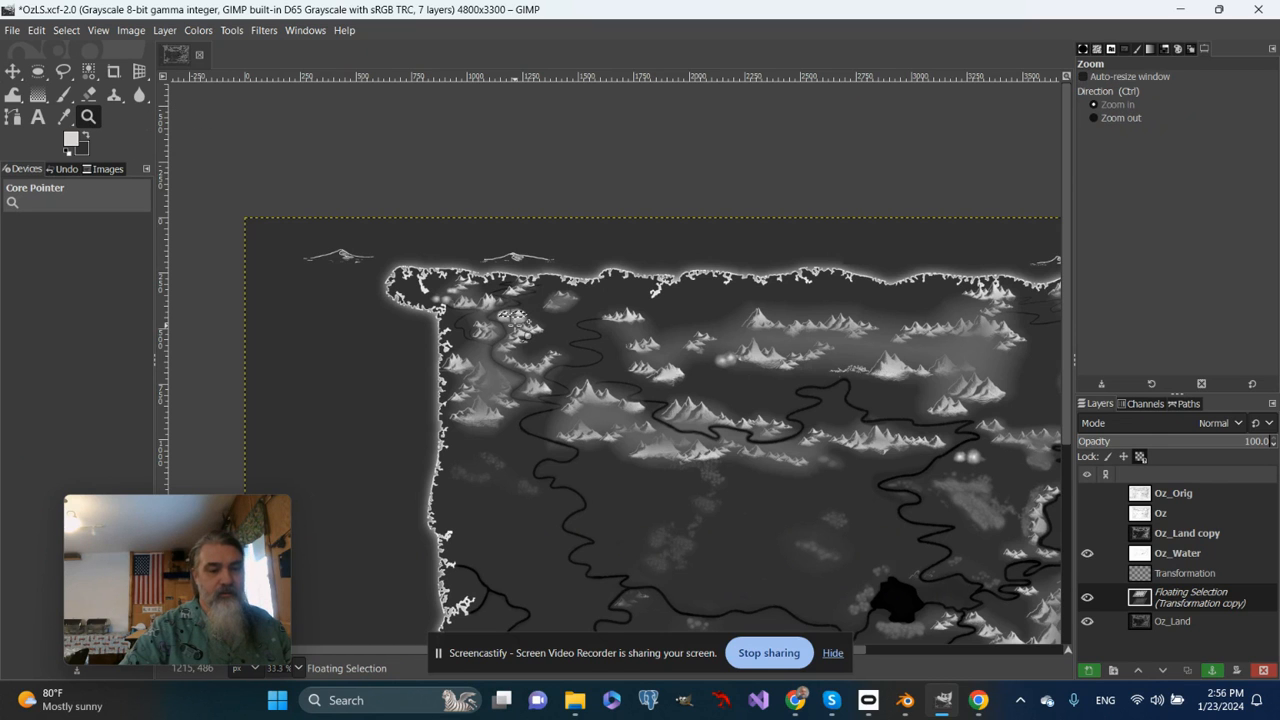
{"action": "left_click", "coordinate": [512, 316]}
{"action": "left_click", "coordinate": [512, 316]}
{"action": "left_click", "coordinate": [512, 316]}
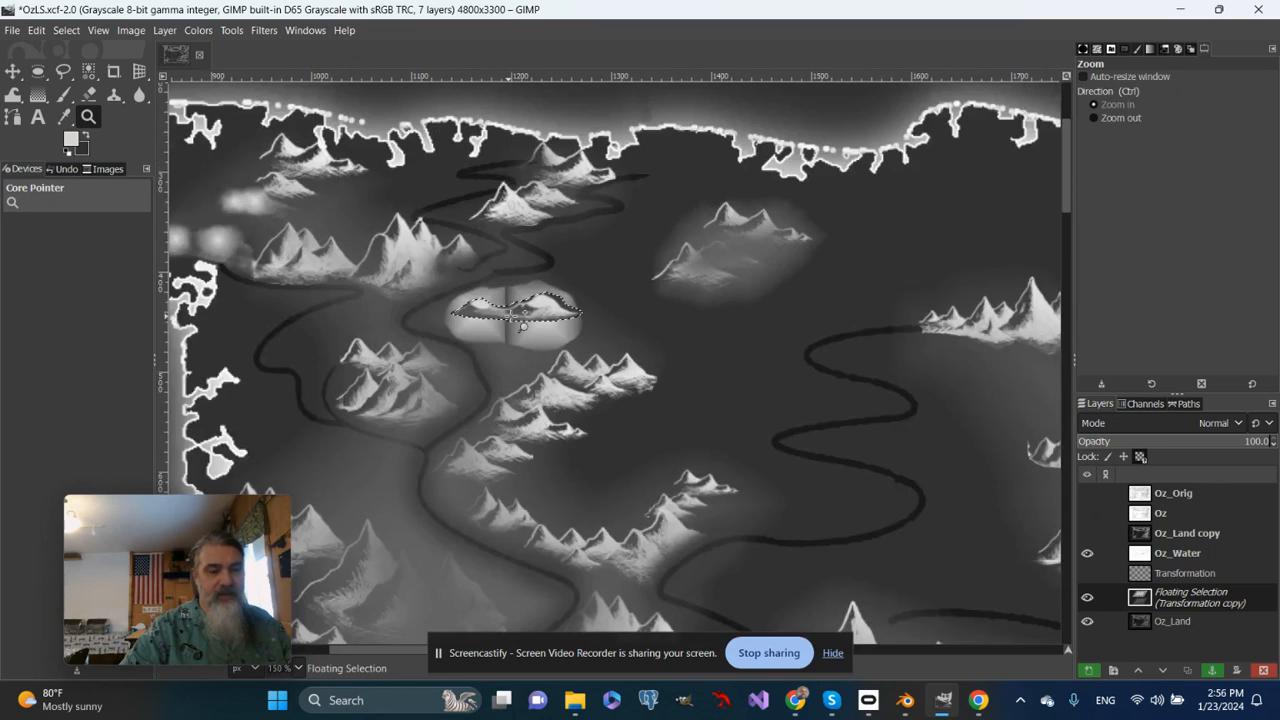
{"action": "left_click", "coordinate": [511, 317]}
{"action": "left_click", "coordinate": [511, 316]}
{"action": "left_click", "coordinate": [511, 316]}
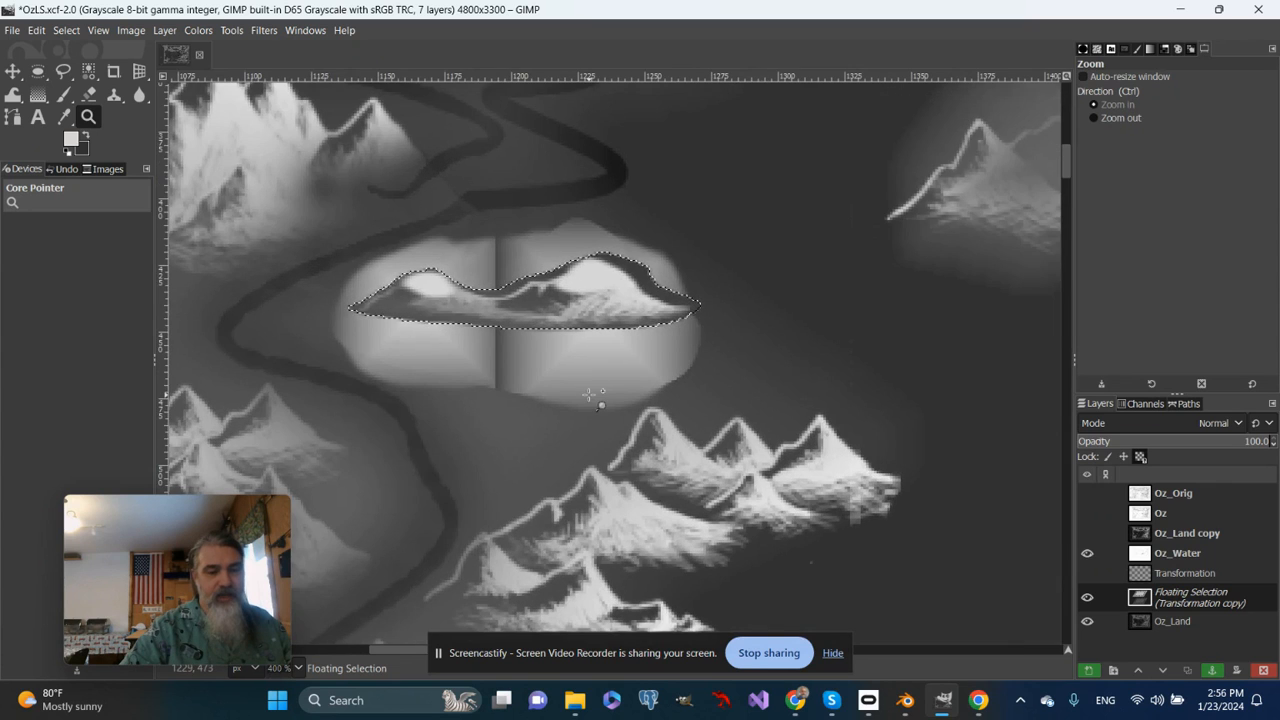
{"action": "left_click_drag", "start_coordinate": [606, 387], "coordinate": [722, 424]}
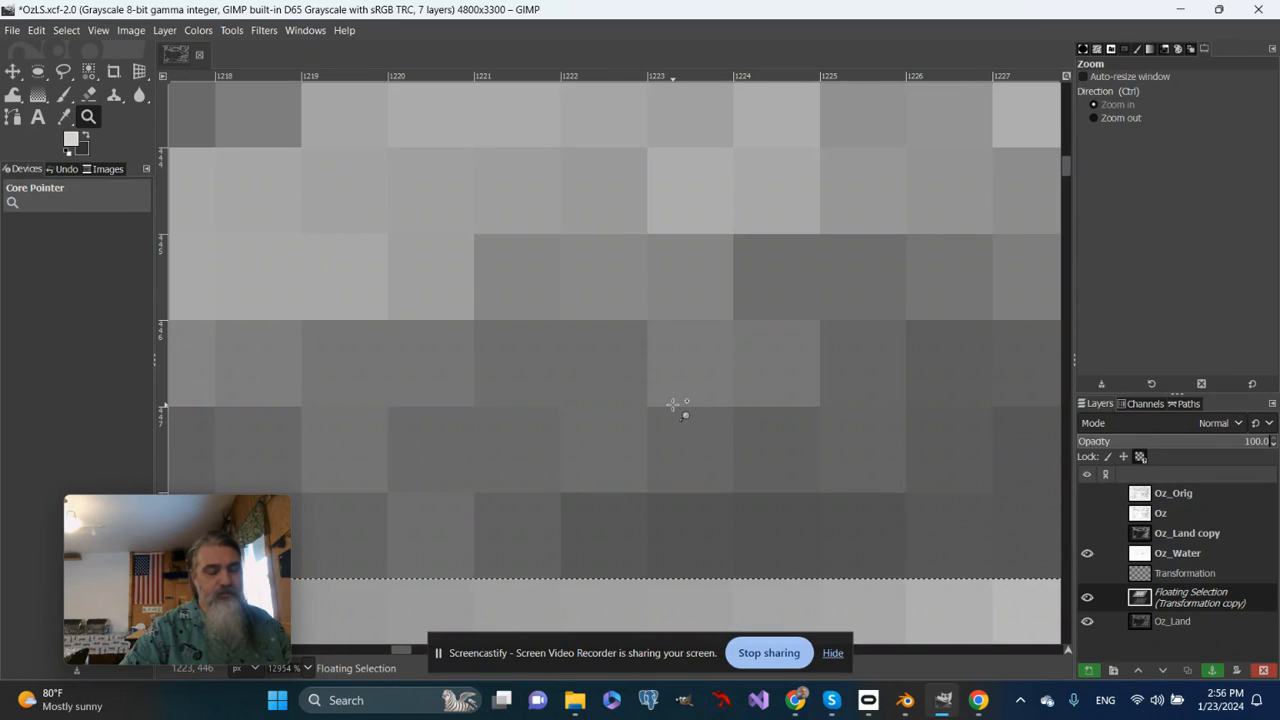
{"action": "key", "text": "ctrl"}
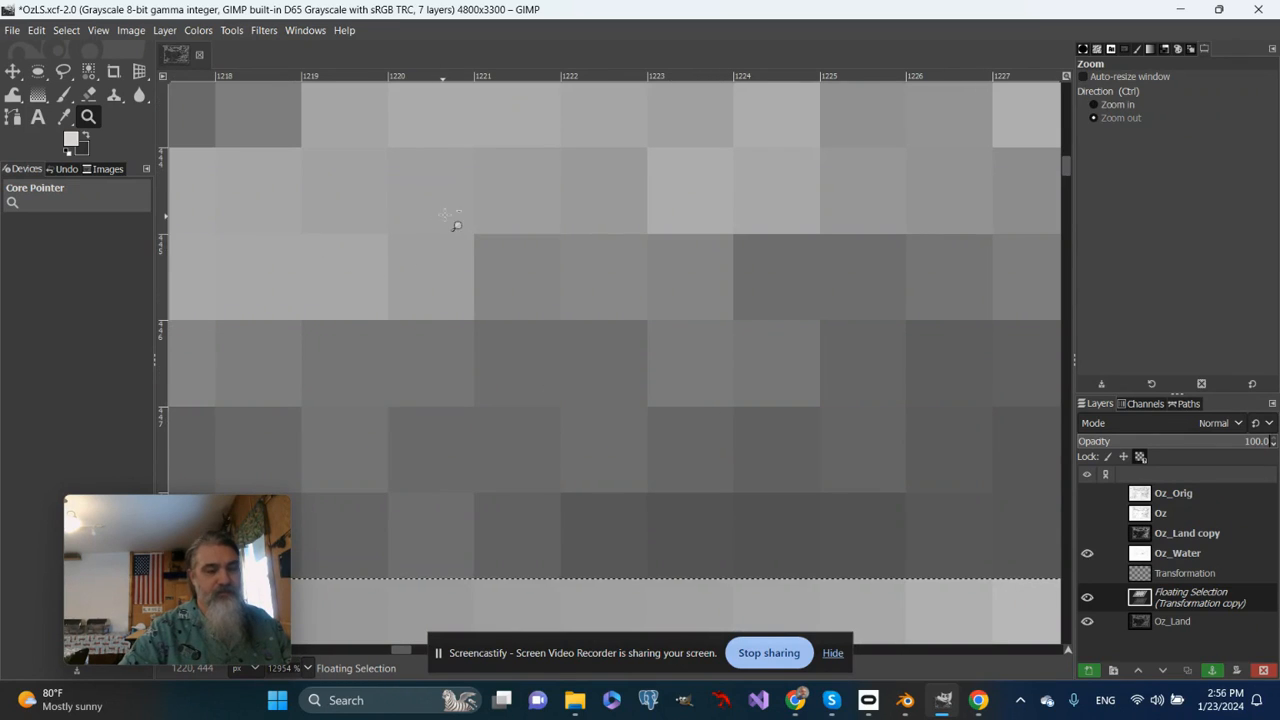
{"action": "left_click", "coordinate": [549, 284], "text": "ctrl"}
{"action": "left_click", "coordinate": [549, 284], "text": "ctrl"}
{"action": "left_click", "coordinate": [549, 284], "text": "ctrl"}
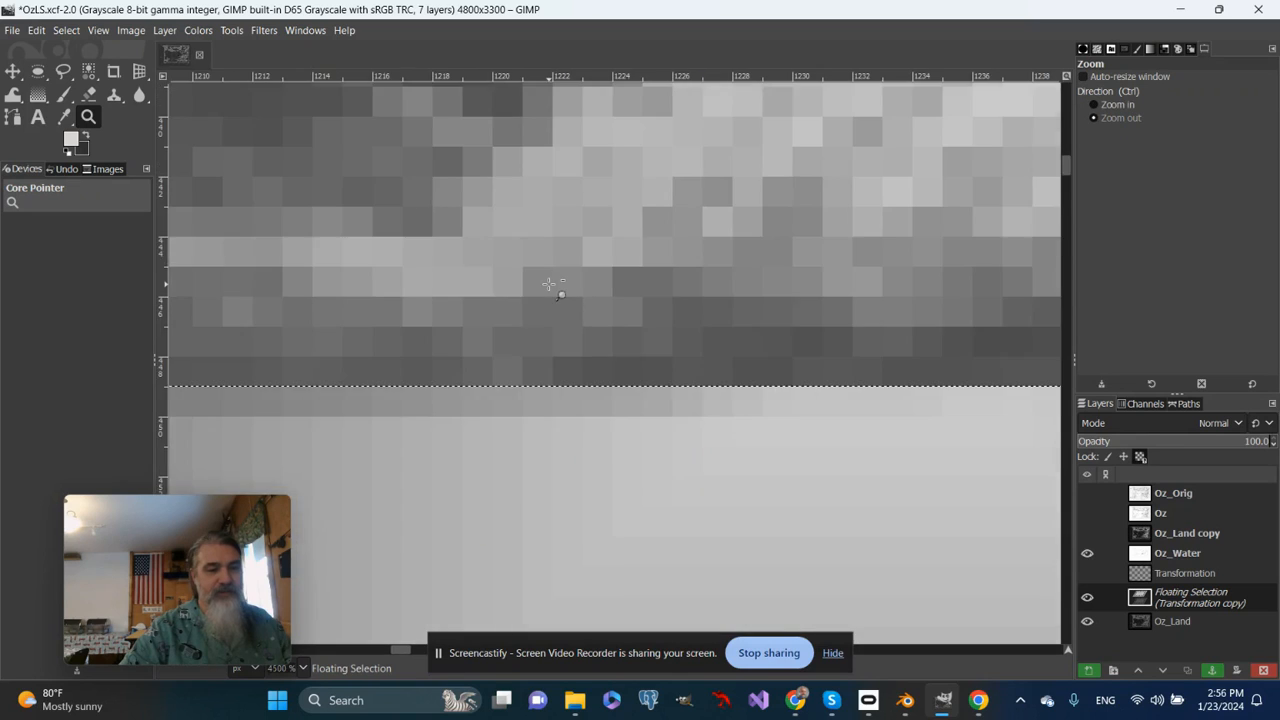
{"action": "left_click", "coordinate": [549, 284], "text": "ctrl"}
{"action": "left_click", "coordinate": [549, 284], "text": "ctrl"}
{"action": "left_click_drag", "start_coordinate": [549, 284], "coordinate": [550, 285]}
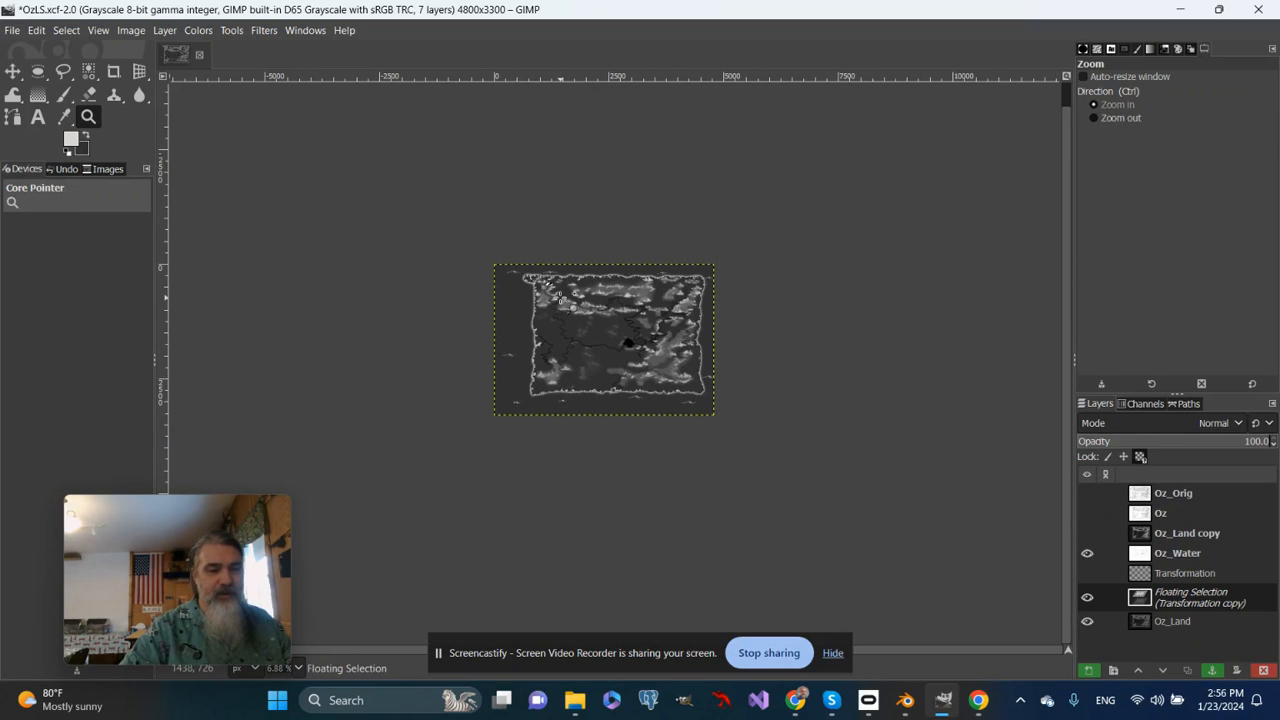
Move the floating flattened mountain slightly lower on the two gradient patches
{"action": "left_click", "coordinate": [550, 285]}
{"action": "left_click", "coordinate": [552, 287]}
{"action": "left_click", "coordinate": [554, 289]}
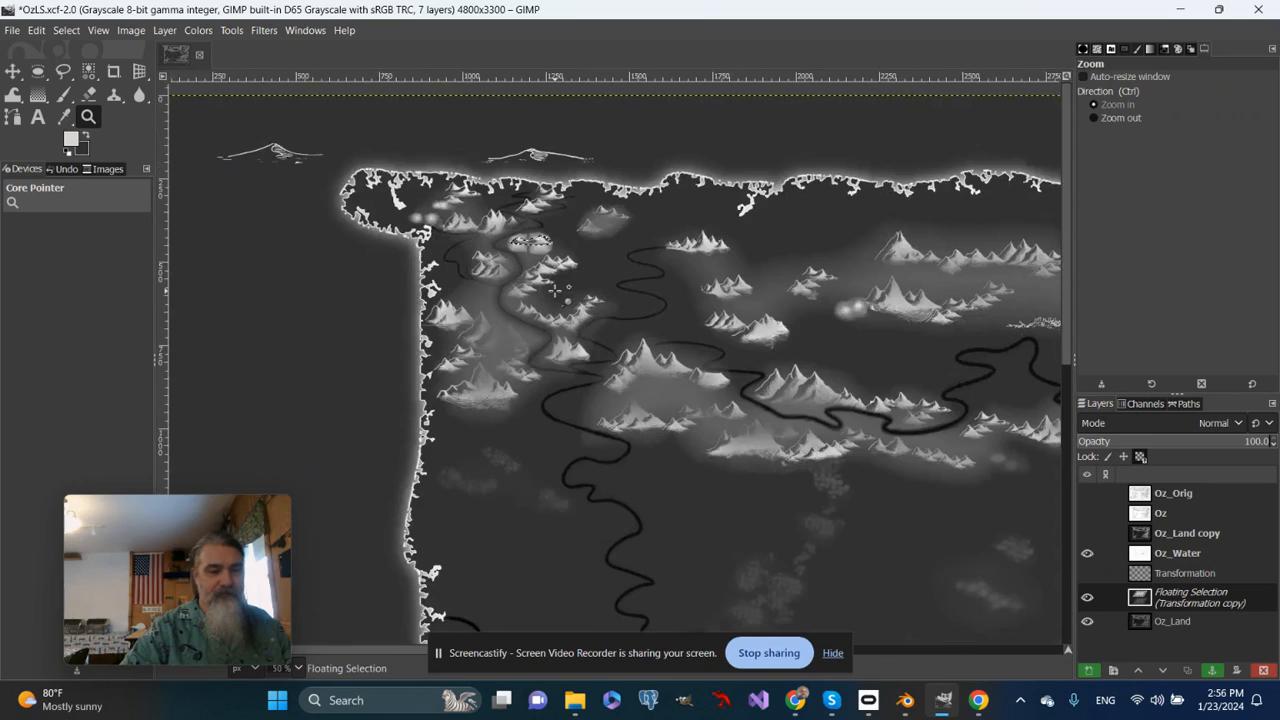
{"action": "left_click", "coordinate": [555, 290]}
{"action": "left_click", "coordinate": [555, 290]}
{"action": "left_click_drag", "start_coordinate": [645, 322], "coordinate": [797, 502]}
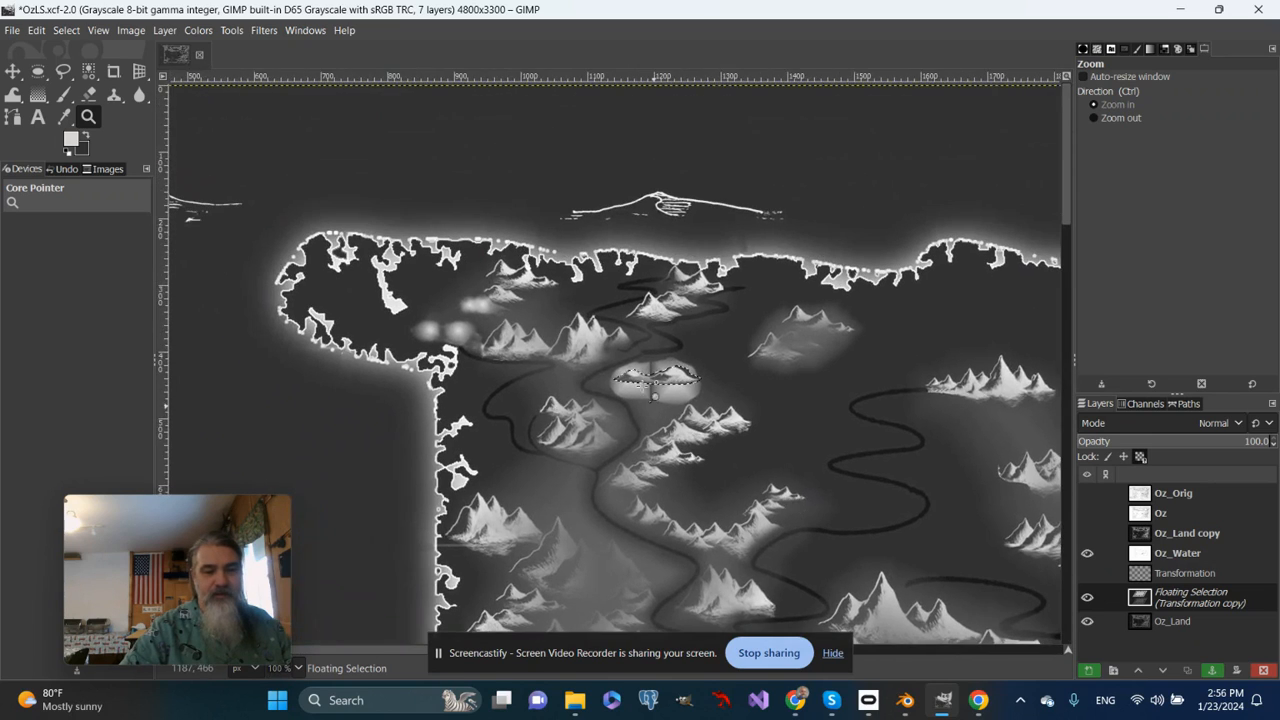
{"action": "left_click", "coordinate": [655, 378]}
{"action": "left_click", "coordinate": [655, 378]}
{"action": "left_click", "coordinate": [648, 384]}
{"action": "left_click", "coordinate": [644, 388]}
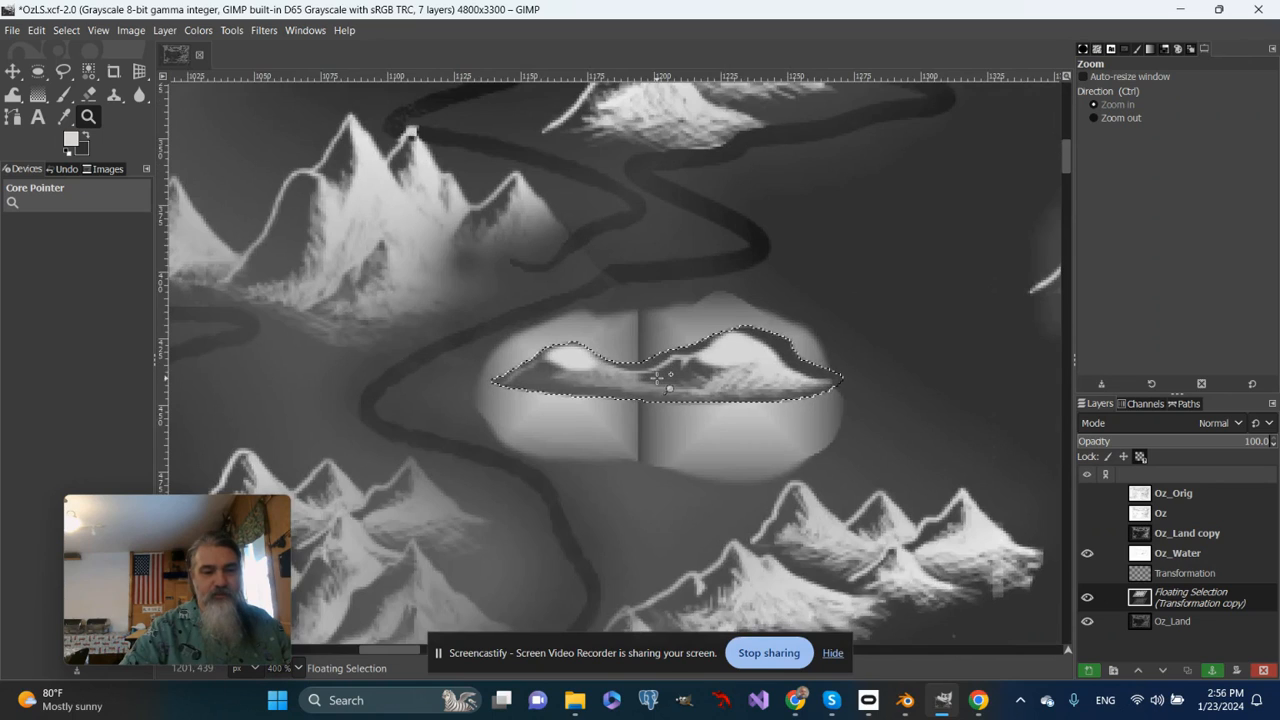
{"action": "left_click", "coordinate": [634, 397]}
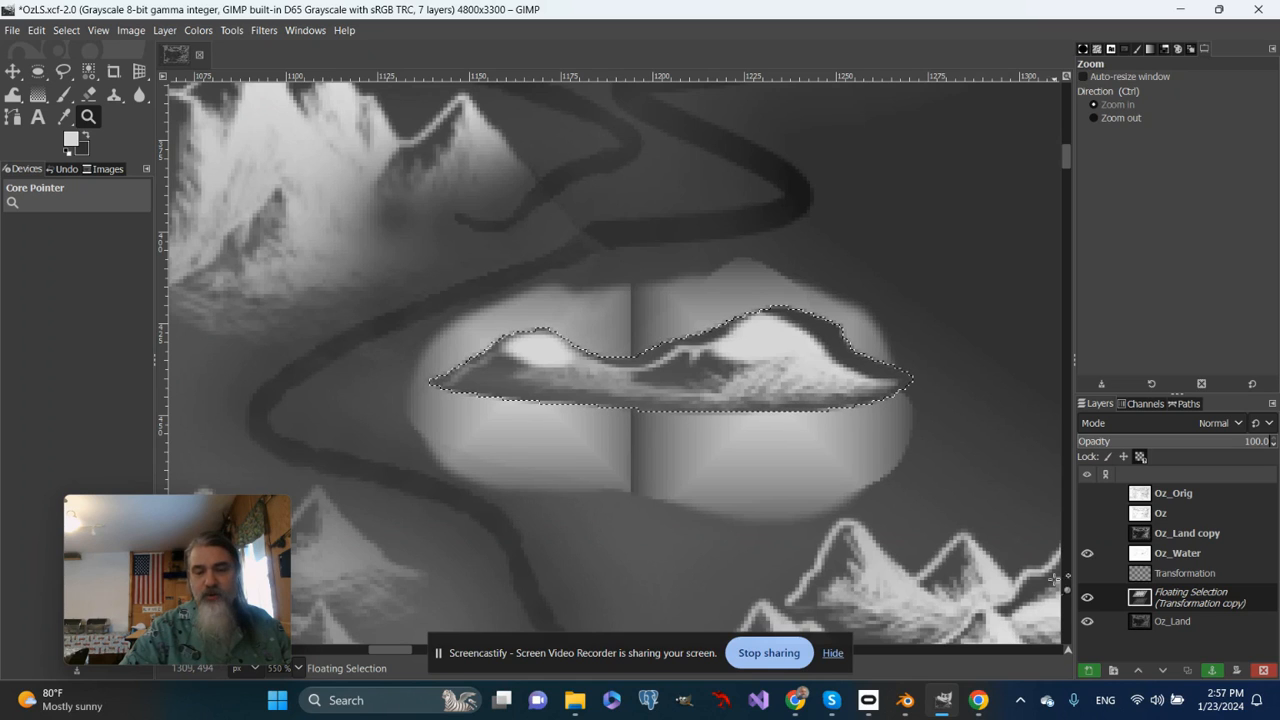
{"action": "left_click", "coordinate": [14, 72]}
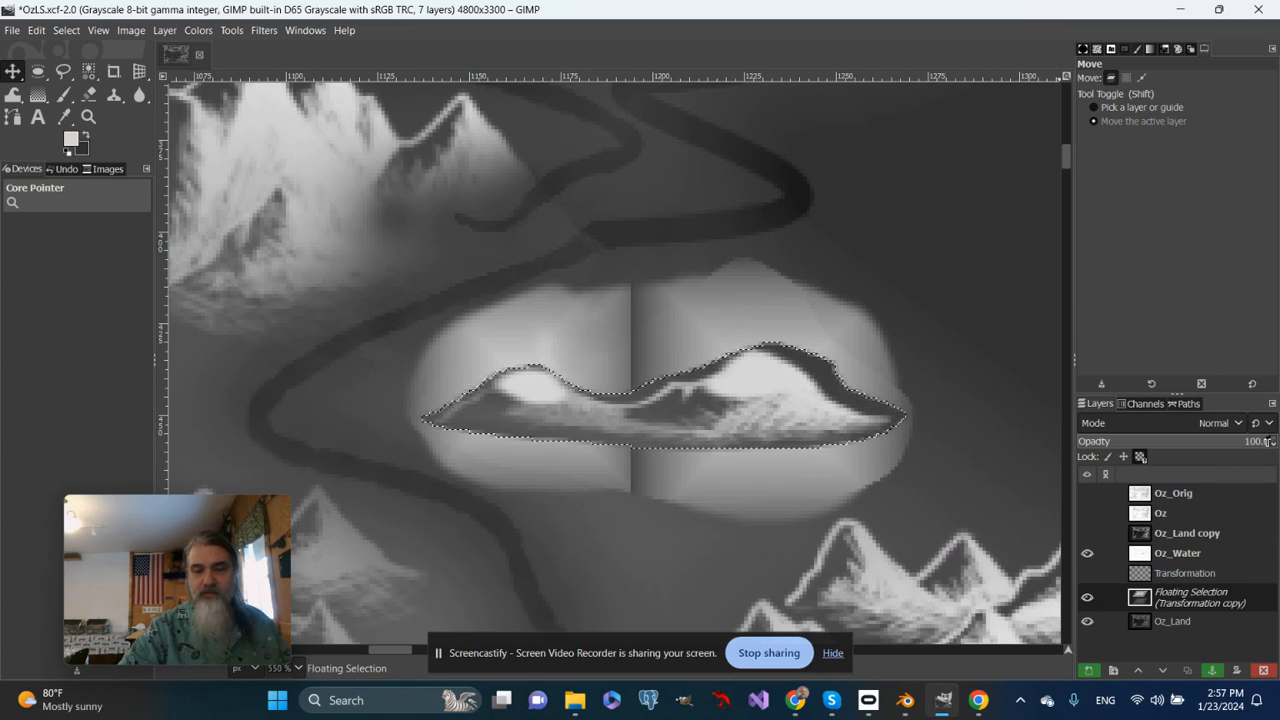
Set the floating mountain's opacity to 54 and anchor it to the Oz_Land layer
{"action": "left_click_drag", "start_coordinate": [1256, 441], "coordinate": [1230, 442]}
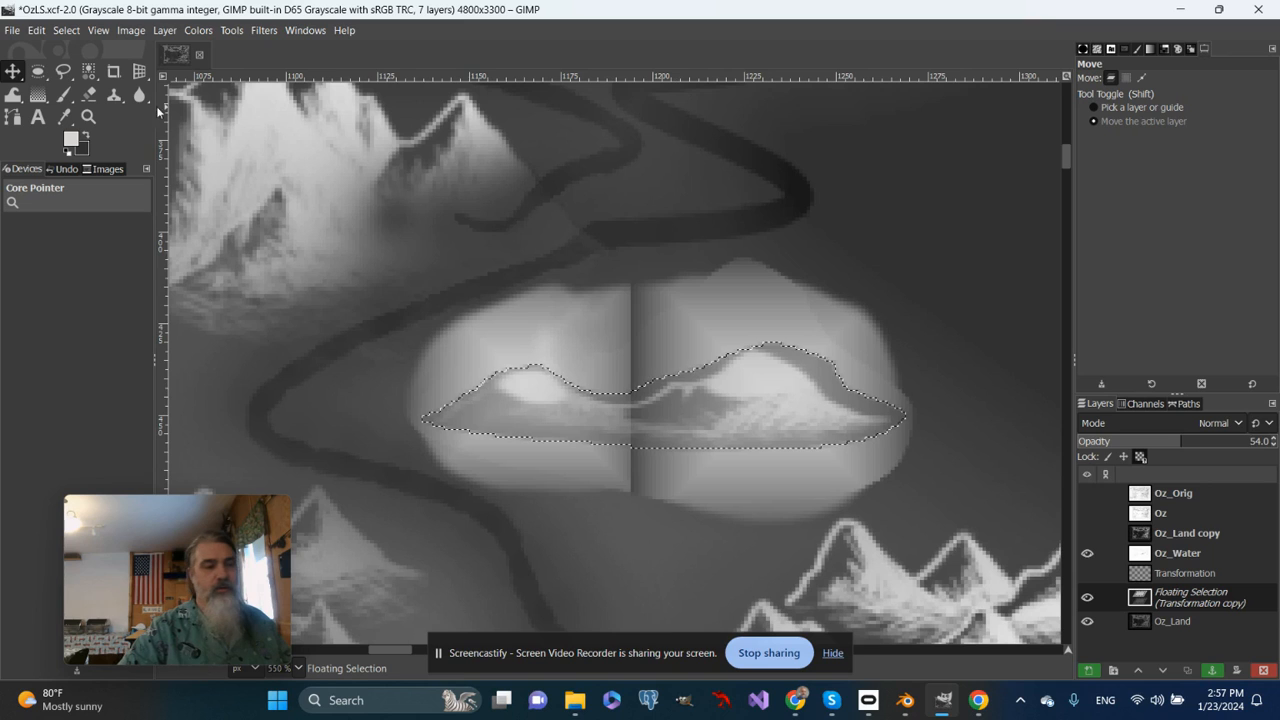
{"action": "right_click", "coordinate": [1166, 600]}
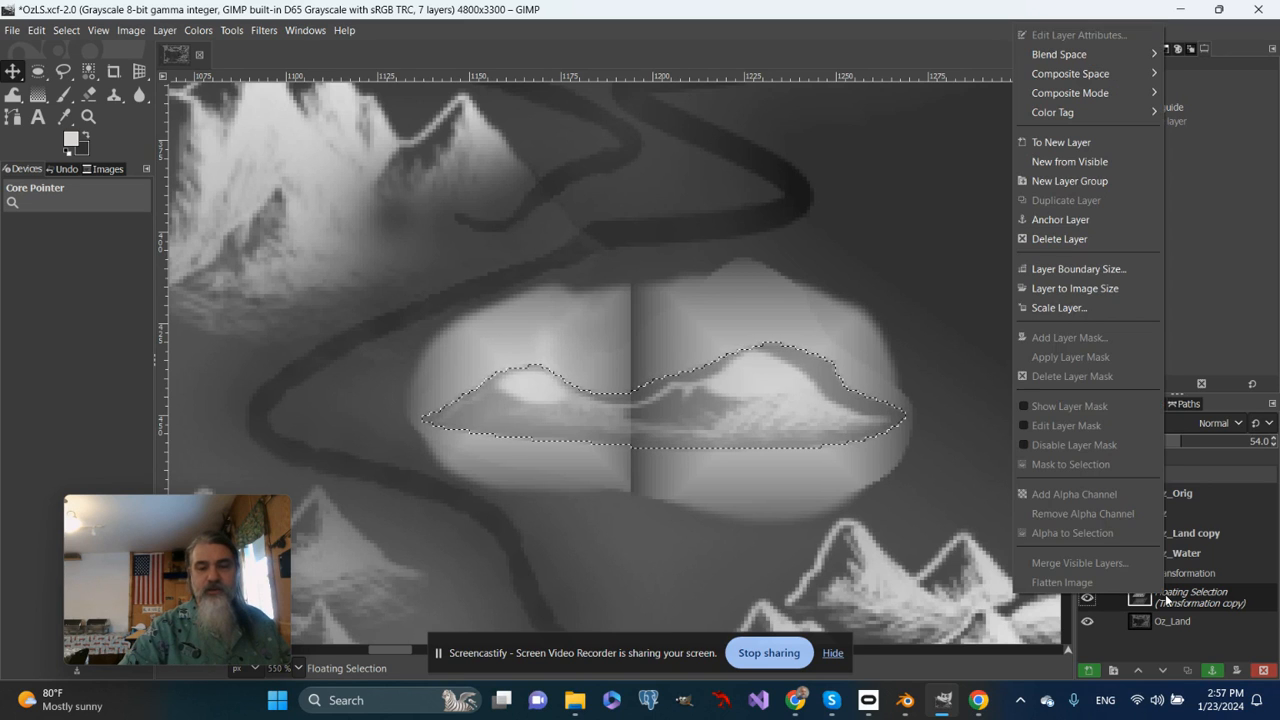
{"action": "left_click", "coordinate": [1067, 221]}
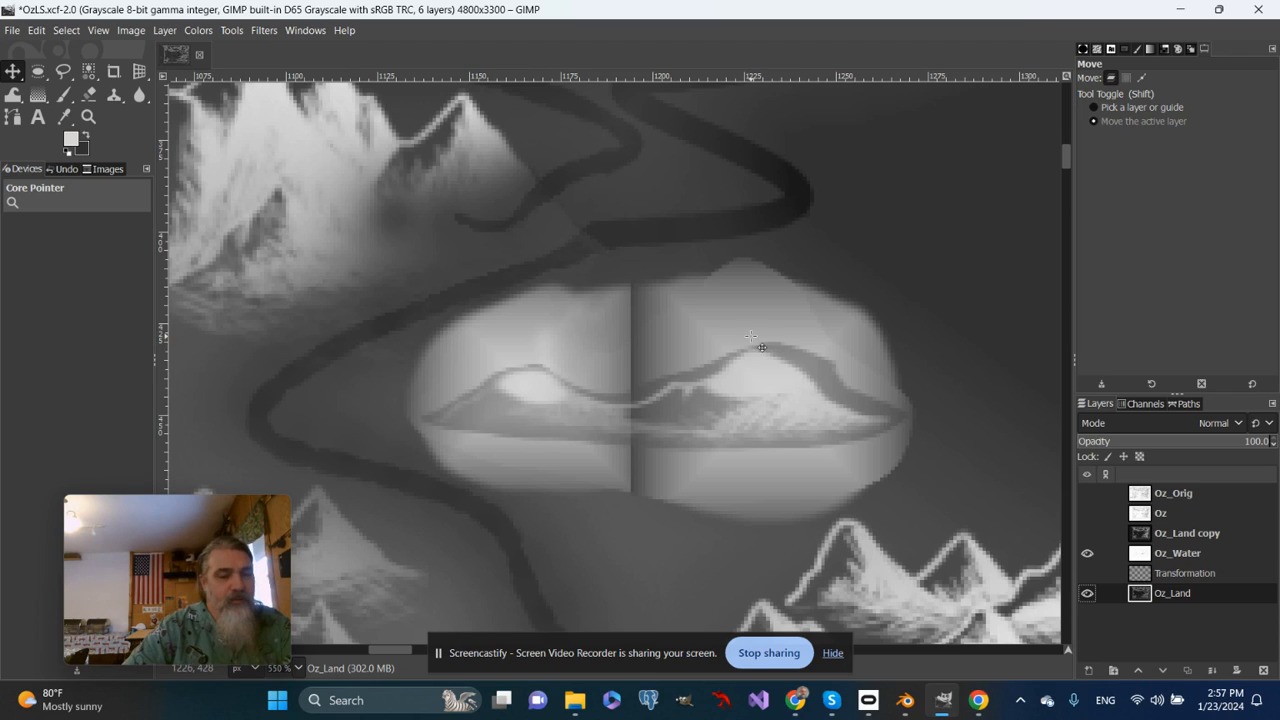
Smudge the outline, slopes and base of the right-hand peak into the surrounding gradient patch with the Smudge tool
{"action": "left_click", "coordinate": [141, 97]}
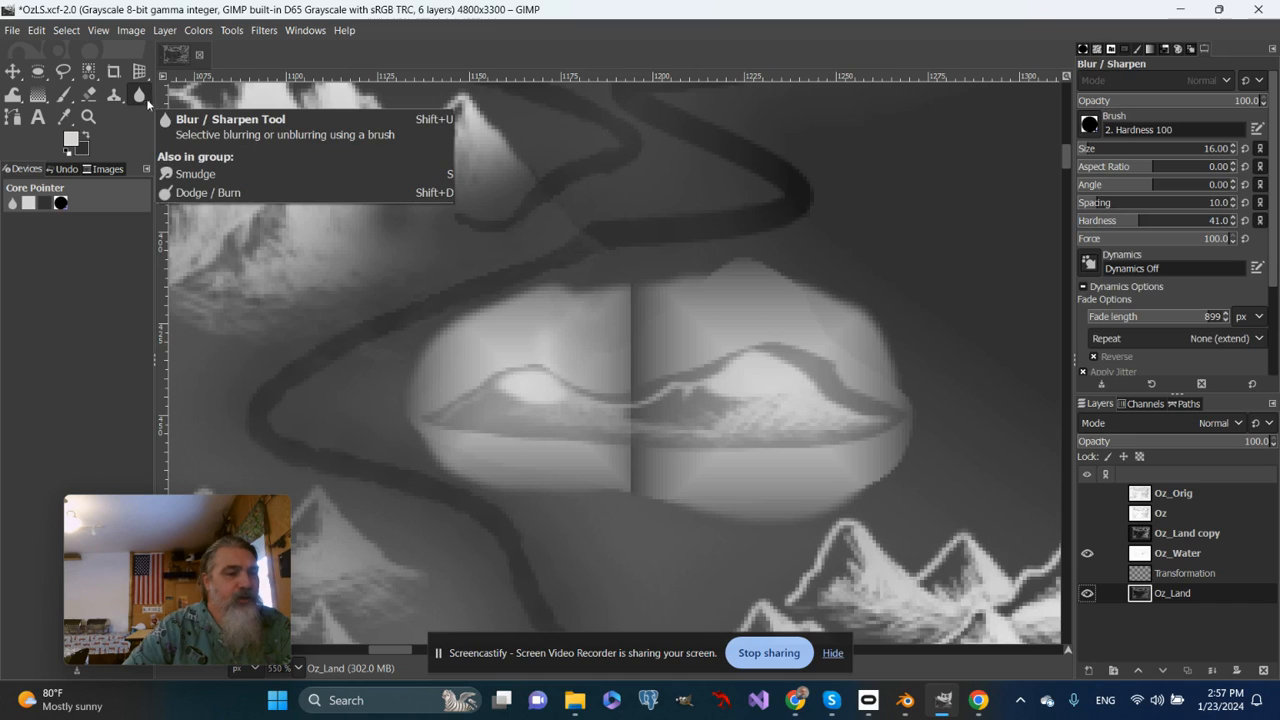
{"action": "left_click", "coordinate": [145, 102]}
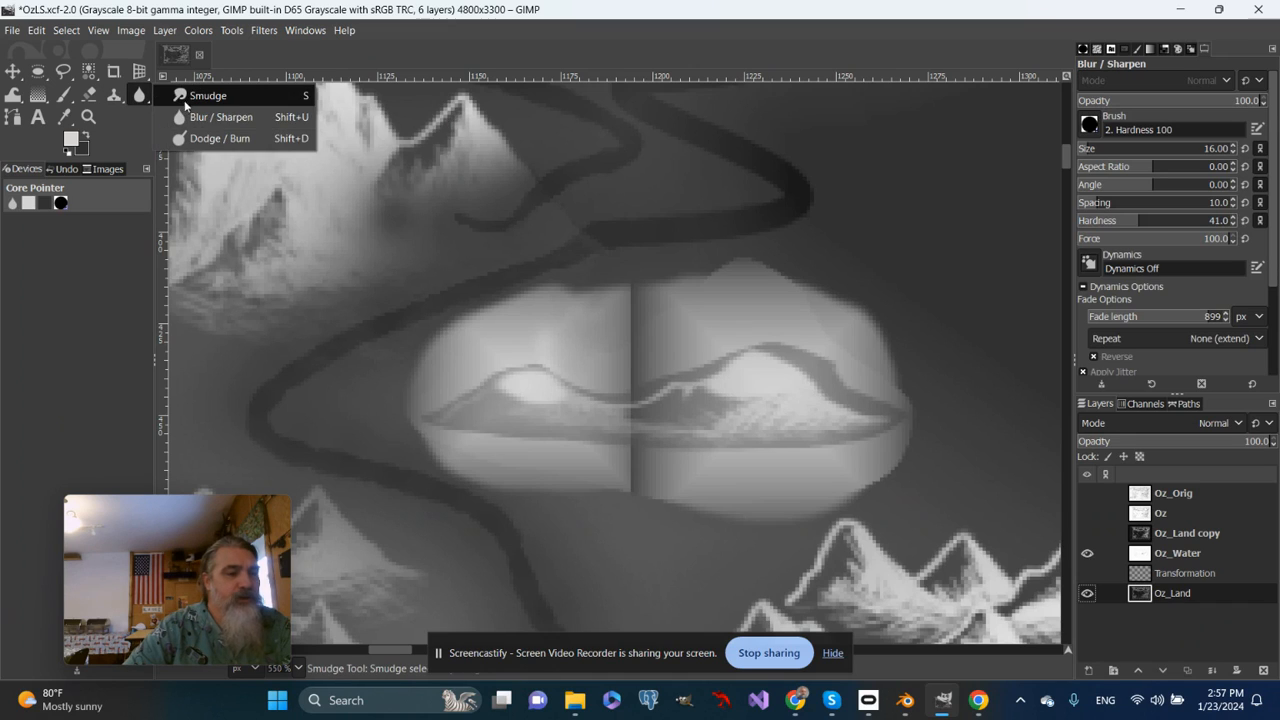
{"action": "left_click", "coordinate": [184, 99]}
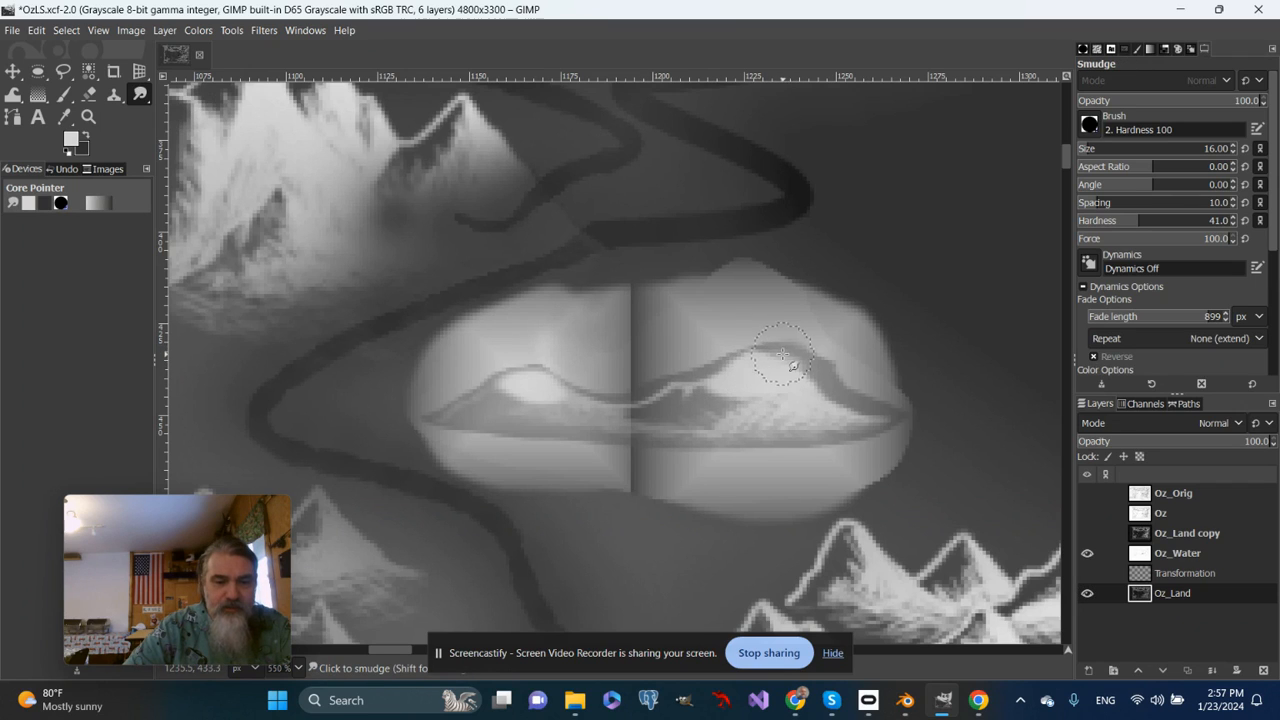
{"action": "mouse_move", "coordinate": [764, 356]}
{"action": "left_mouse_down"}
{"action": "mouse_move", "coordinate": [700, 341]}
{"action": "mouse_move", "coordinate": [730, 370]}
{"action": "mouse_move", "coordinate": [710, 376]}
{"action": "mouse_move", "coordinate": [722, 392]}
{"action": "mouse_move", "coordinate": [794, 399]}
{"action": "mouse_move", "coordinate": [813, 369]}
{"action": "mouse_move", "coordinate": [786, 358]}
{"action": "mouse_move", "coordinate": [784, 388]}
{"action": "mouse_move", "coordinate": [786, 353]}
{"action": "mouse_move", "coordinate": [778, 368]}
{"action": "mouse_move", "coordinate": [838, 373]}
{"action": "mouse_move", "coordinate": [823, 385]}
{"action": "mouse_move", "coordinate": [853, 390]}
{"action": "mouse_move", "coordinate": [848, 411]}
{"action": "mouse_move", "coordinate": [848, 386]}
{"action": "mouse_move", "coordinate": [886, 410]}
{"action": "mouse_move", "coordinate": [857, 401]}
{"action": "mouse_move", "coordinate": [876, 407]}
{"action": "mouse_move", "coordinate": [866, 380]}
{"action": "mouse_move", "coordinate": [844, 403]}
{"action": "mouse_move", "coordinate": [861, 384]}
{"action": "mouse_move", "coordinate": [861, 402]}
{"action": "mouse_move", "coordinate": [864, 381]}
{"action": "mouse_move", "coordinate": [854, 399]}
{"action": "mouse_move", "coordinate": [809, 336]}
{"action": "mouse_move", "coordinate": [752, 328]}
{"action": "mouse_move", "coordinate": [718, 362]}
{"action": "mouse_move", "coordinate": [690, 366]}
{"action": "mouse_move", "coordinate": [697, 402]}
{"action": "mouse_move", "coordinate": [712, 370]}
{"action": "mouse_move", "coordinate": [678, 381]}
{"action": "left_mouse_up"}
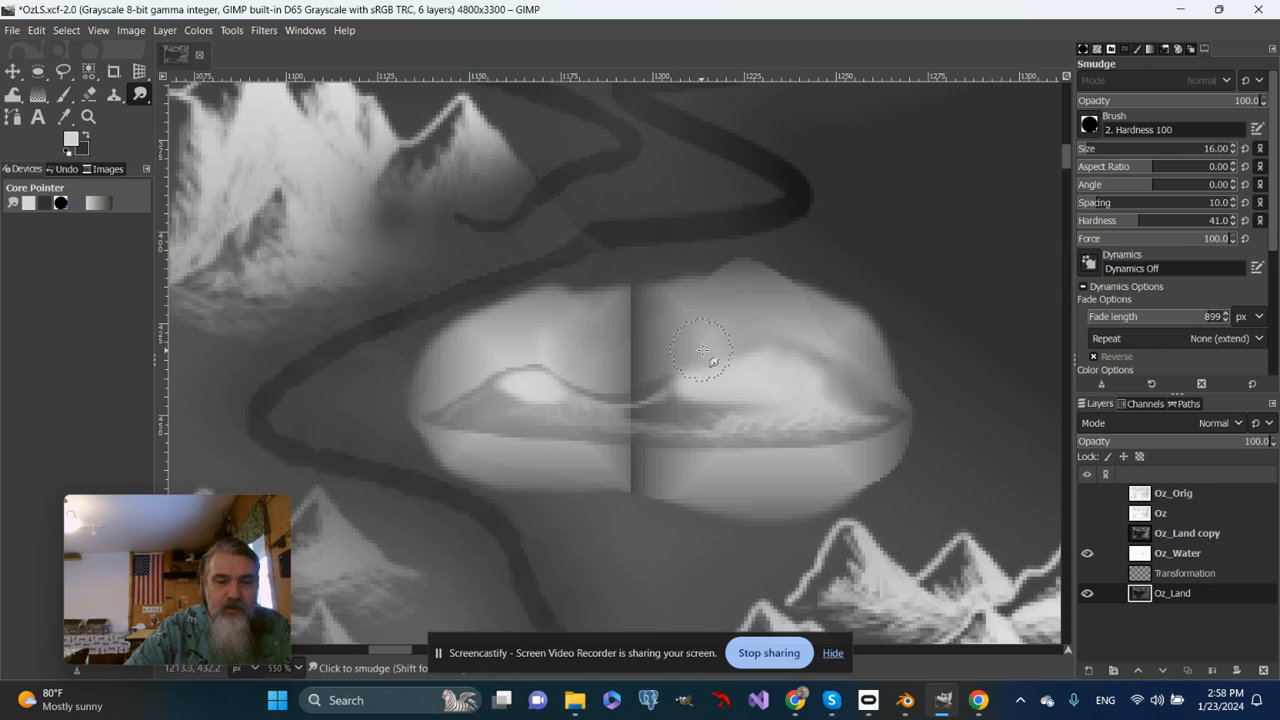
{"action": "mouse_move", "coordinate": [716, 440]}
{"action": "left_mouse_down"}
{"action": "mouse_move", "coordinate": [721, 371]}
{"action": "mouse_move", "coordinate": [731, 419]}
{"action": "mouse_move", "coordinate": [734, 393]}
{"action": "mouse_move", "coordinate": [718, 428]}
{"action": "mouse_move", "coordinate": [731, 391]}
{"action": "mouse_move", "coordinate": [702, 447]}
{"action": "mouse_move", "coordinate": [712, 429]}
{"action": "mouse_move", "coordinate": [726, 467]}
{"action": "mouse_move", "coordinate": [748, 430]}
{"action": "mouse_move", "coordinate": [757, 492]}
{"action": "mouse_move", "coordinate": [756, 422]}
{"action": "mouse_move", "coordinate": [762, 445]}
{"action": "mouse_move", "coordinate": [771, 421]}
{"action": "mouse_move", "coordinate": [790, 455]}
{"action": "mouse_move", "coordinate": [787, 424]}
{"action": "mouse_move", "coordinate": [828, 453]}
{"action": "mouse_move", "coordinate": [821, 428]}
{"action": "mouse_move", "coordinate": [864, 457]}
{"action": "mouse_move", "coordinate": [868, 434]}
{"action": "mouse_move", "coordinate": [887, 434]}
{"action": "mouse_move", "coordinate": [859, 419]}
{"action": "mouse_move", "coordinate": [847, 341]}
{"action": "mouse_move", "coordinate": [831, 337]}
{"action": "mouse_move", "coordinate": [809, 368]}
{"action": "mouse_move", "coordinate": [802, 328]}
{"action": "left_mouse_up"}
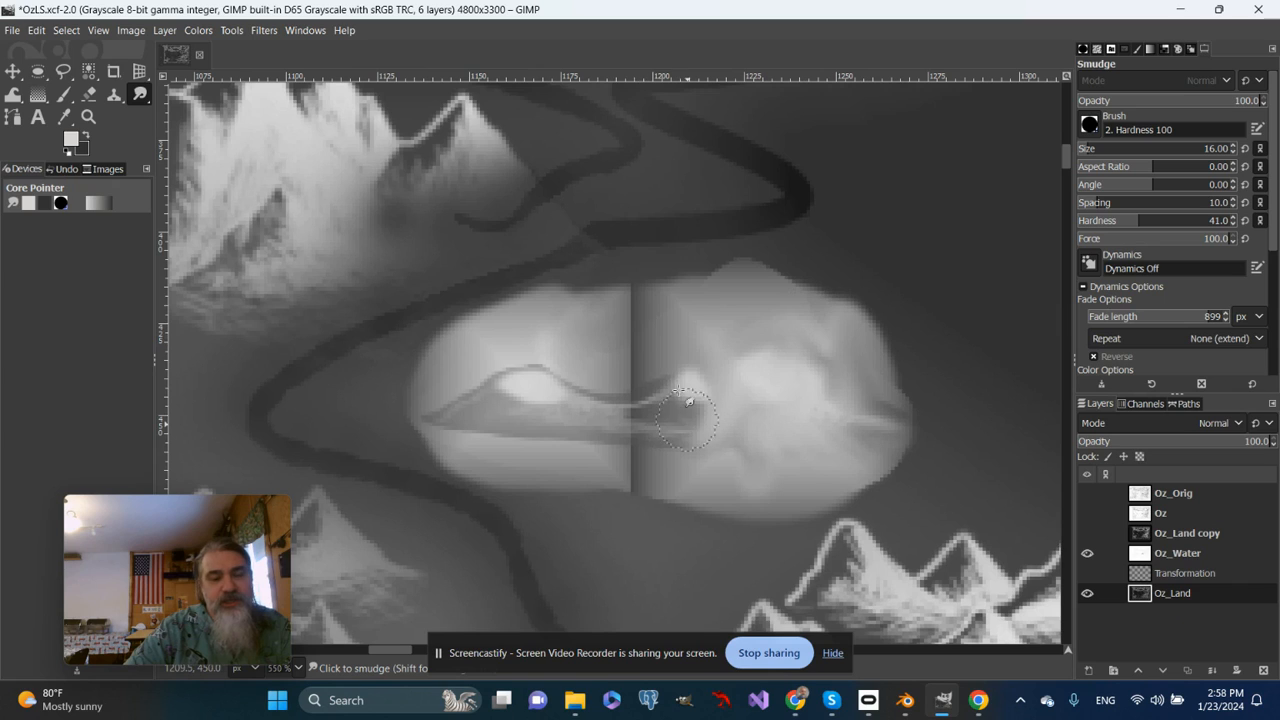
Smudge the base between the two peaks and the lower edge and outer slope of the left-hand peak into the gradient
{"action": "mouse_move", "coordinate": [687, 418]}
{"action": "left_mouse_down"}
{"action": "mouse_move", "coordinate": [690, 385]}
{"action": "mouse_move", "coordinate": [665, 366]}
{"action": "mouse_move", "coordinate": [680, 400]}
{"action": "mouse_move", "coordinate": [680, 389]}
{"action": "mouse_move", "coordinate": [639, 417]}
{"action": "left_mouse_up"}
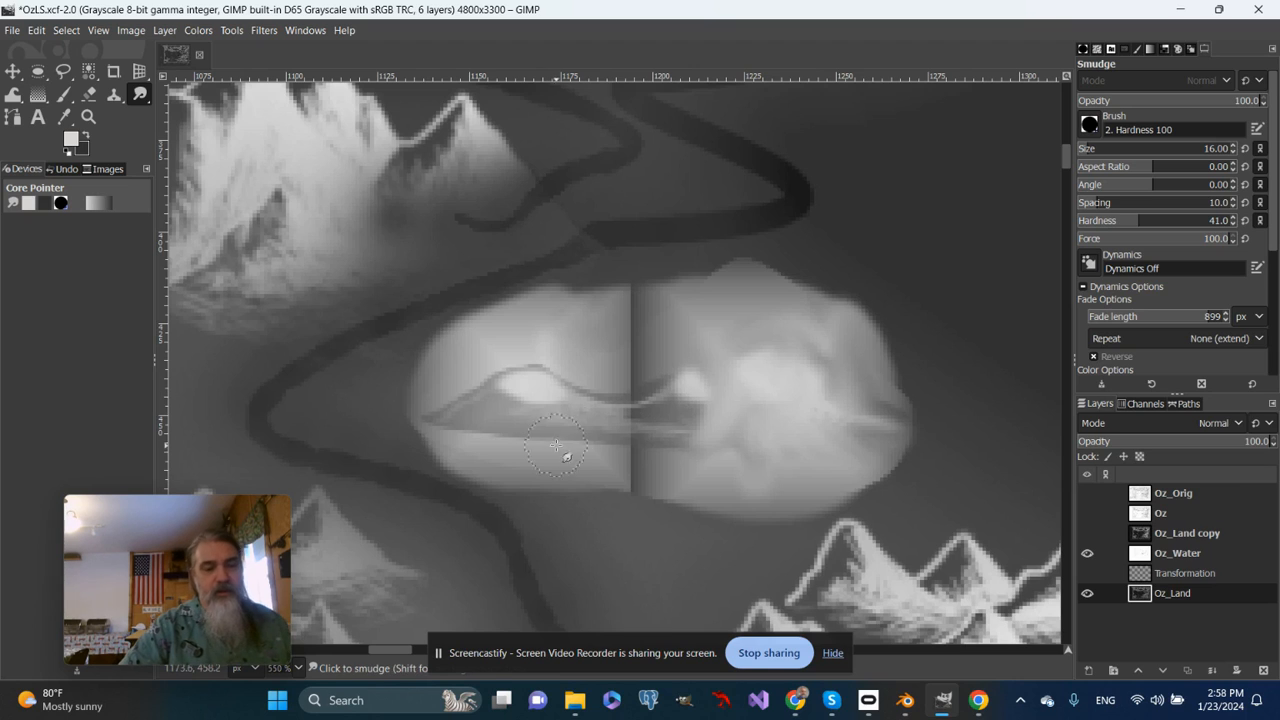
{"action": "mouse_move", "coordinate": [556, 444]}
{"action": "left_mouse_down"}
{"action": "mouse_move", "coordinate": [519, 427]}
{"action": "mouse_move", "coordinate": [526, 446]}
{"action": "mouse_move", "coordinate": [537, 420]}
{"action": "mouse_move", "coordinate": [526, 401]}
{"action": "mouse_move", "coordinate": [526, 437]}
{"action": "mouse_move", "coordinate": [529, 414]}
{"action": "mouse_move", "coordinate": [503, 409]}
{"action": "mouse_move", "coordinate": [457, 437]}
{"action": "mouse_move", "coordinate": [451, 420]}
{"action": "mouse_move", "coordinate": [474, 410]}
{"action": "left_mouse_up"}
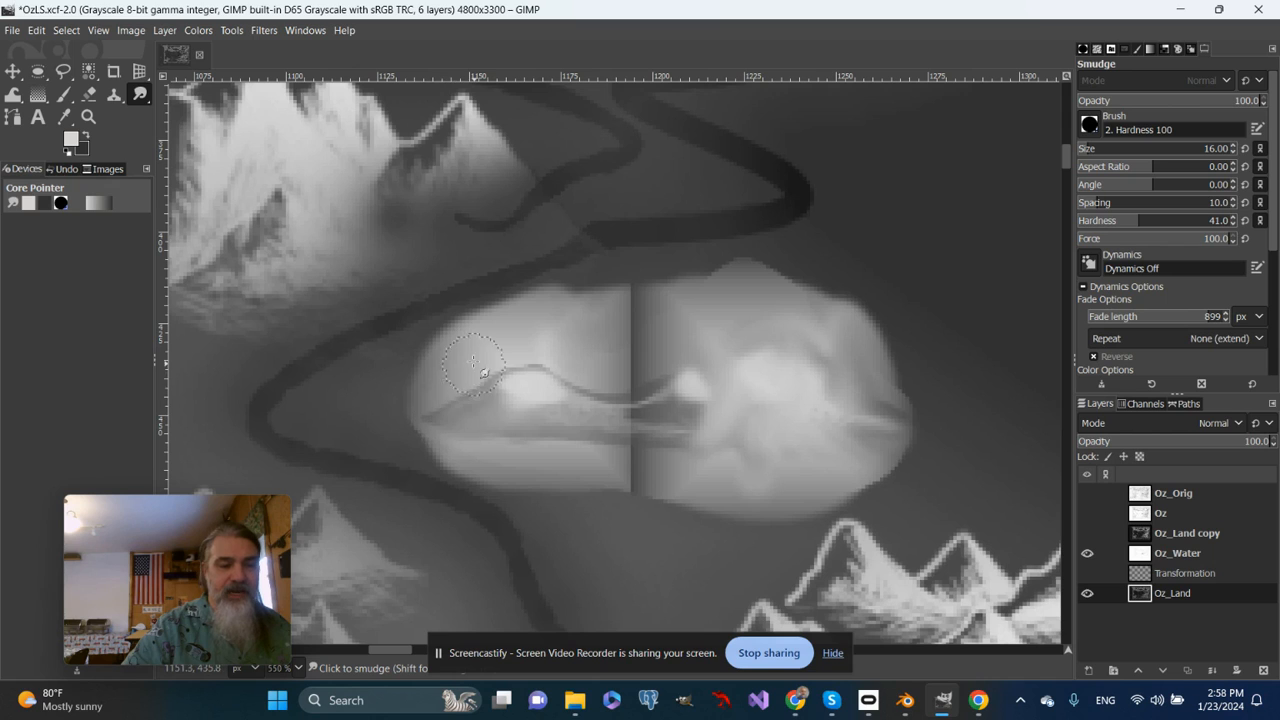
{"action": "left_click_drag", "start_coordinate": [474, 362], "coordinate": [452, 394]}
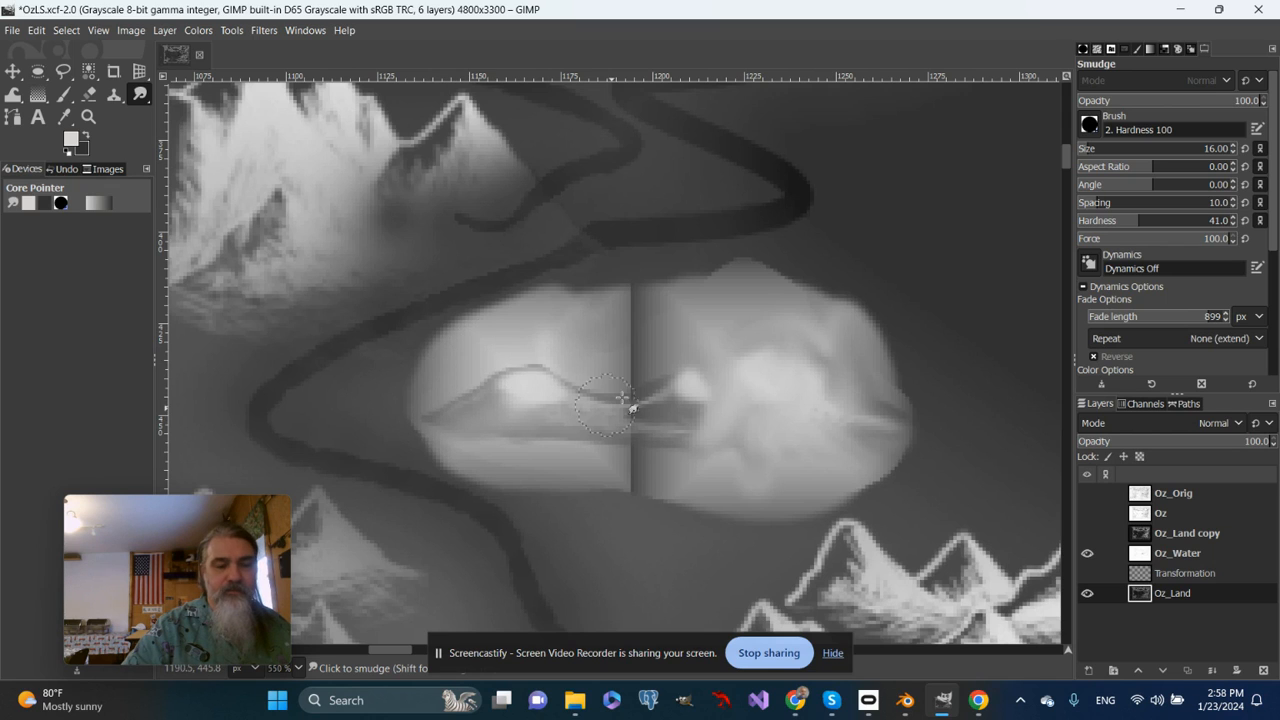